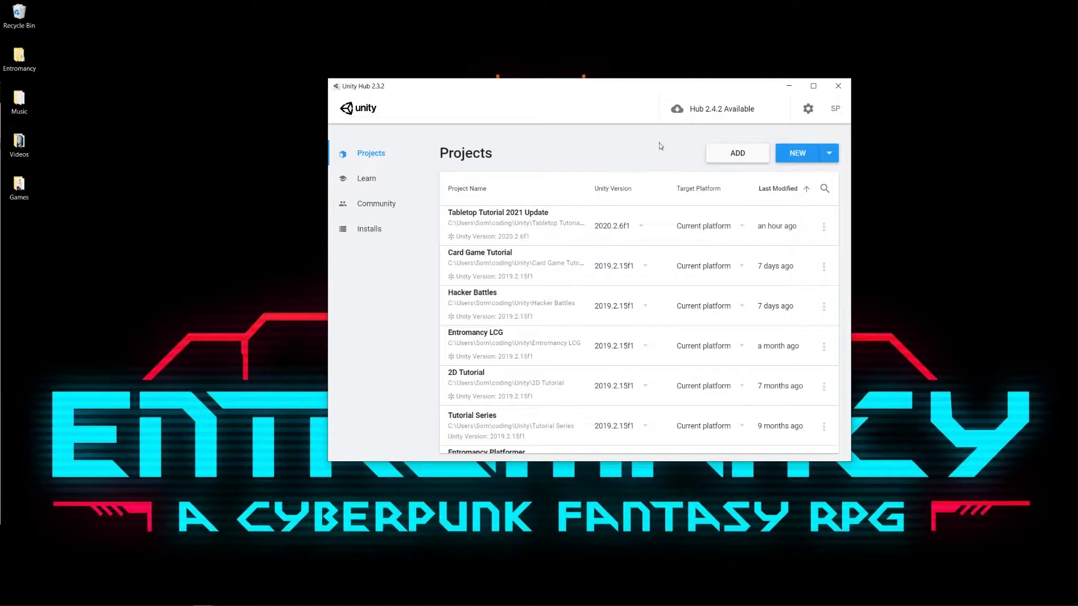
- Create a new project from the 2D template named "2D Multiplayer Card Game"
{"action": "left_click", "coordinate": [800, 155]}
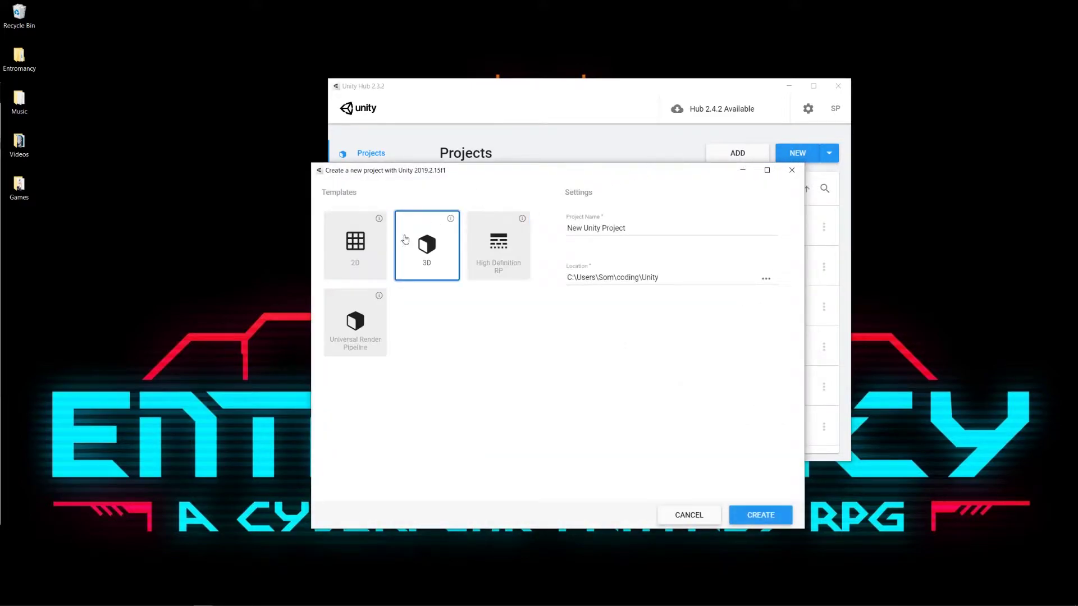
{"action": "left_click", "coordinate": [345, 264]}
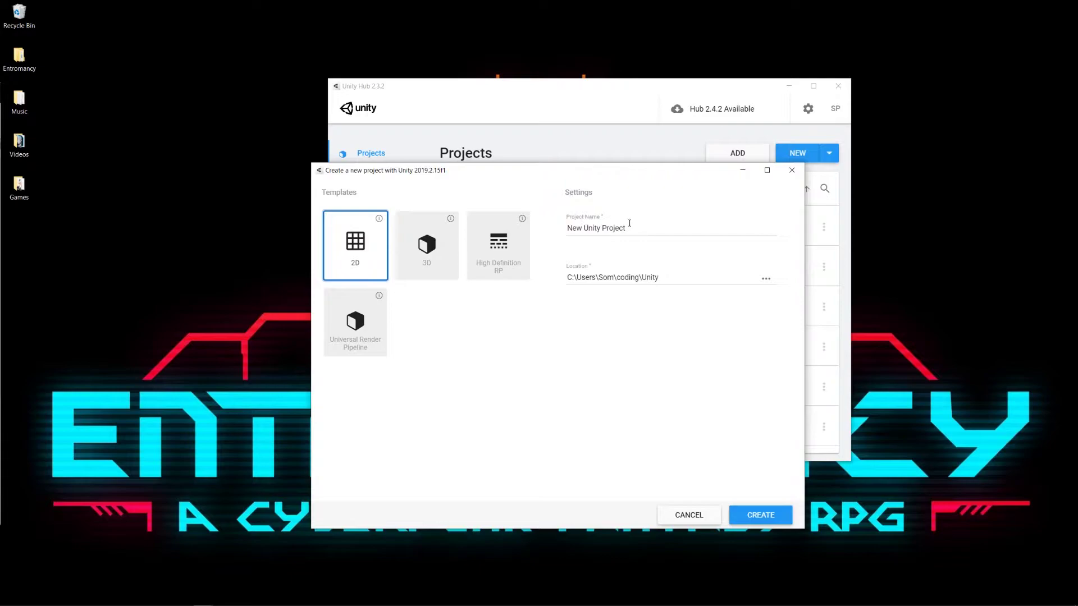
{"action": "left_click", "coordinate": [582, 222]}
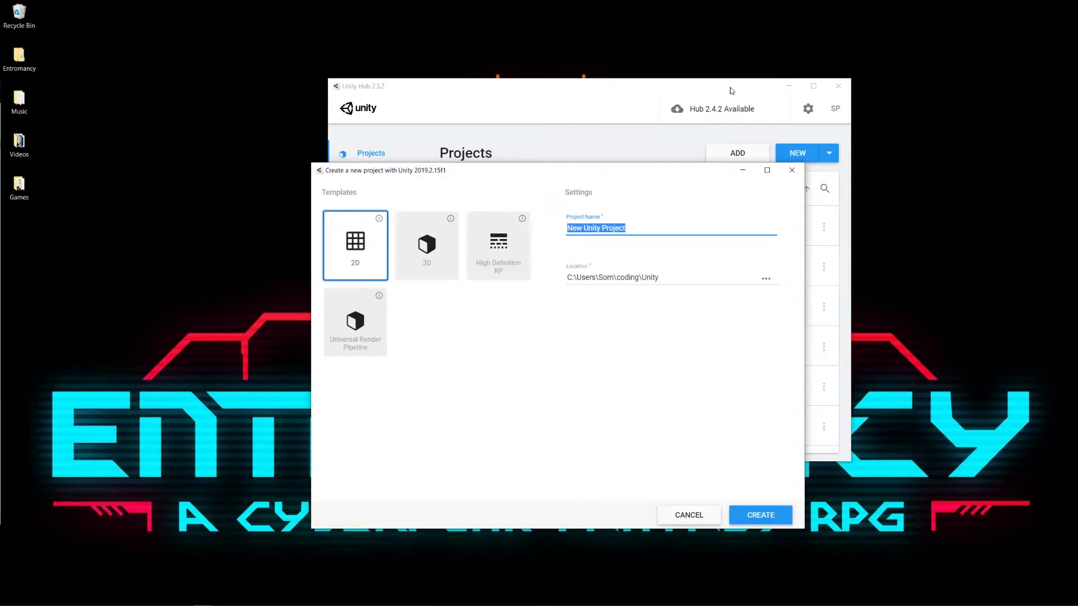
{"action": "type", "text": "2D"}
{"action": "key", "text": "BackSpace"}
{"action": "key", "text": "BackSpace"}
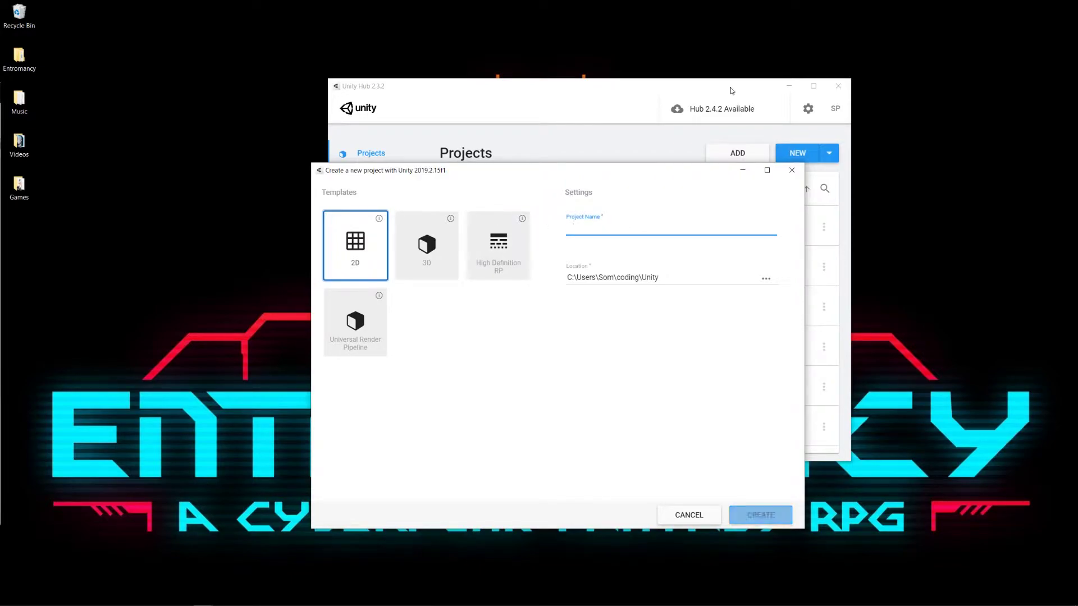
{"action": "type", "text": "2D Multiplaye"}
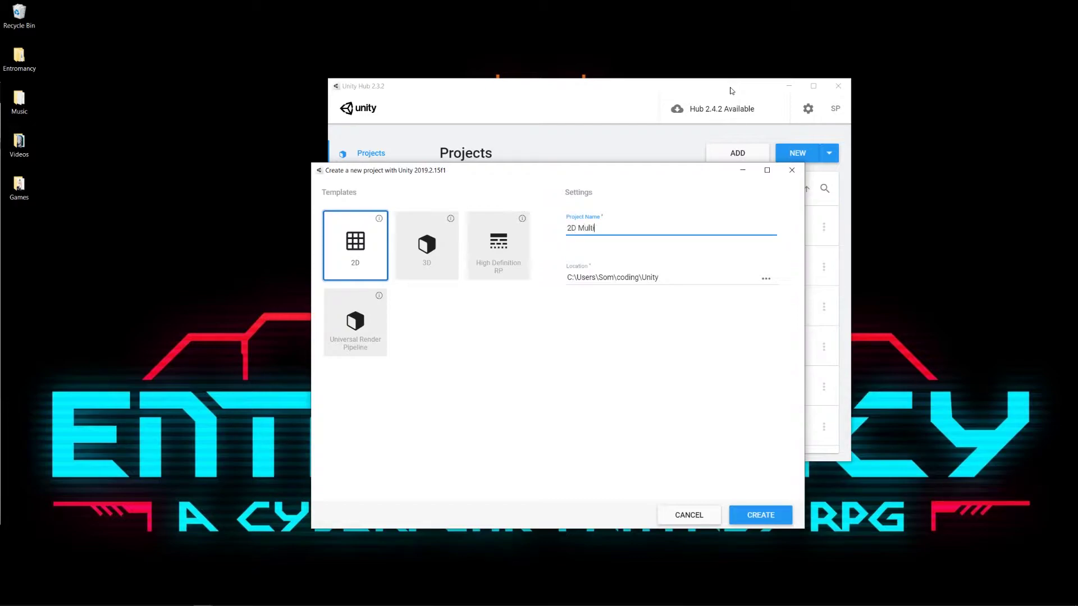
{"action": "type", "text": "r Card Game"}
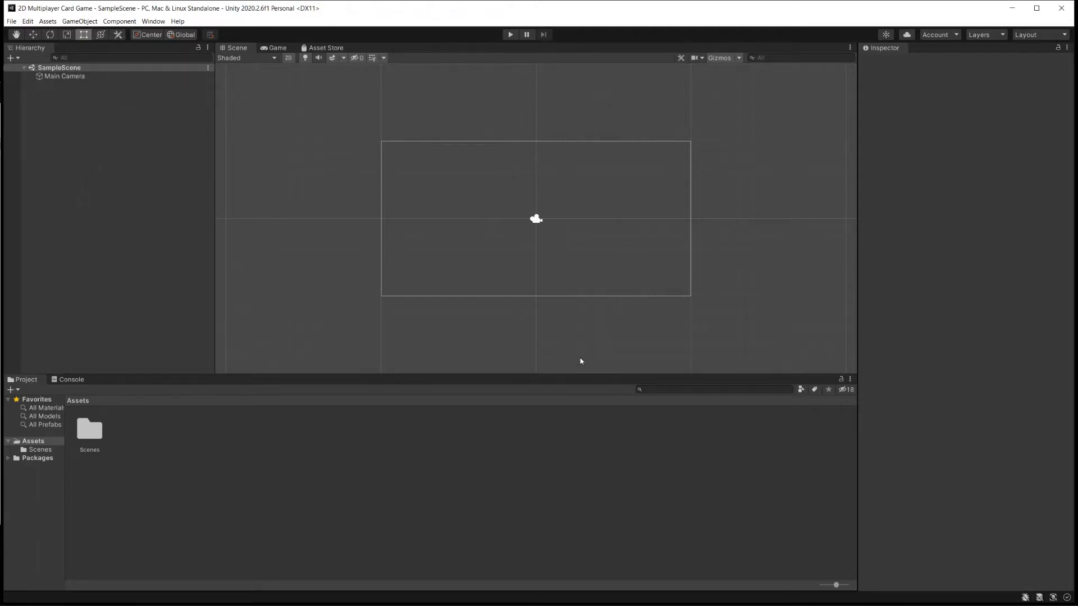
- Set the Game view's display resolution to 1920x1080
{"action": "left_click", "coordinate": [153, 76]}
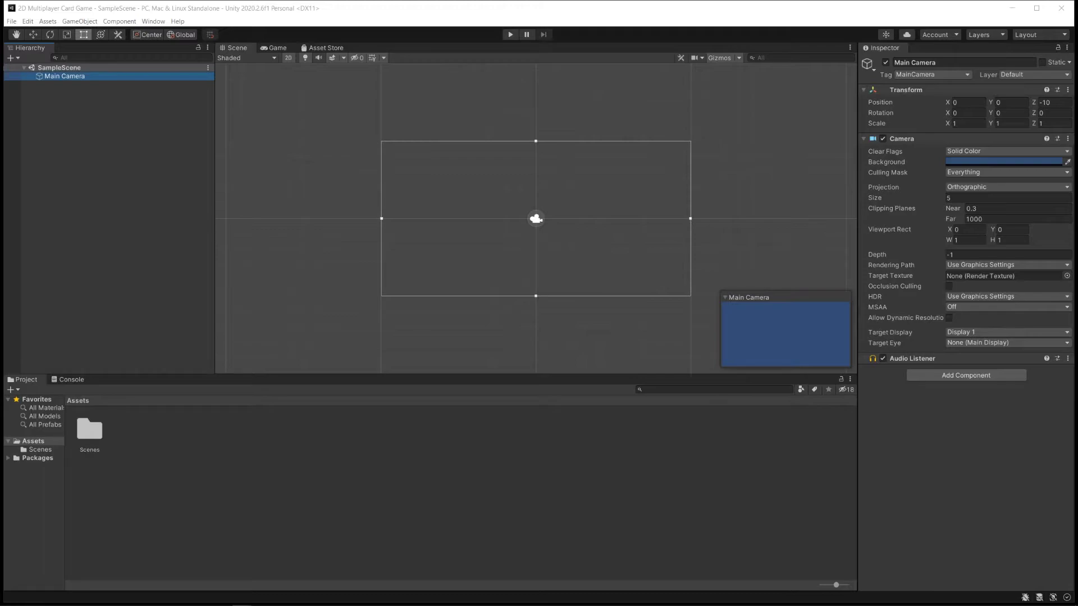
{"action": "left_click", "coordinate": [289, 48]}
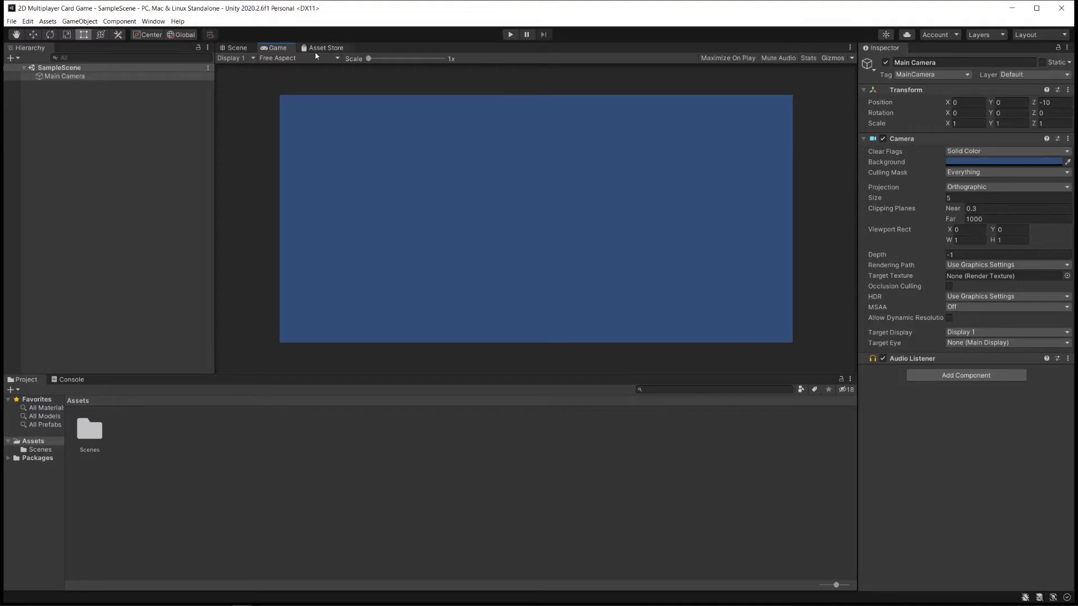
{"action": "left_click", "coordinate": [328, 58]}
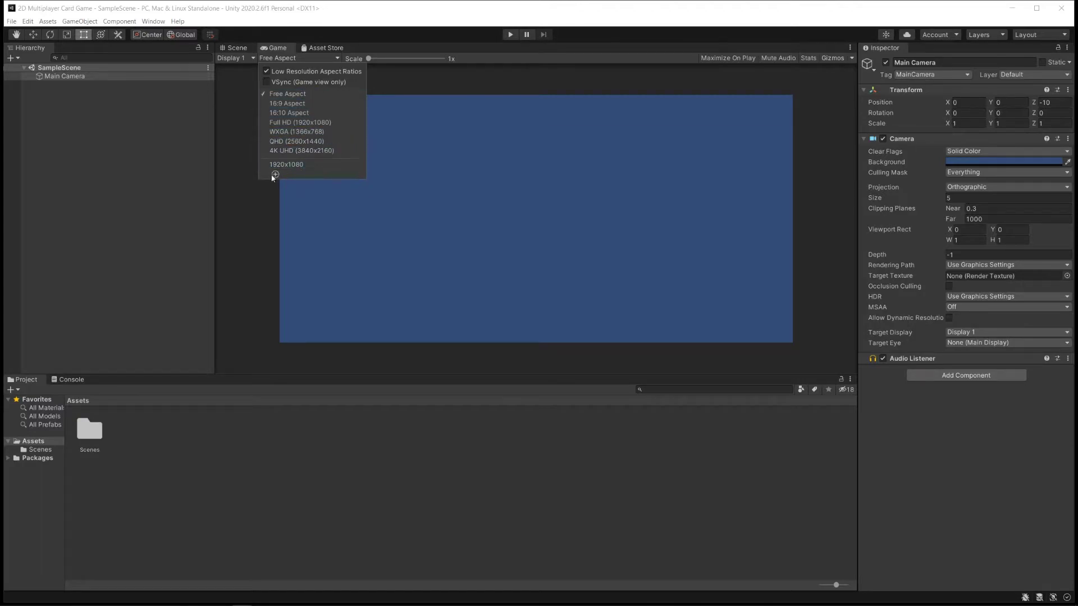
{"action": "left_click", "coordinate": [285, 165]}
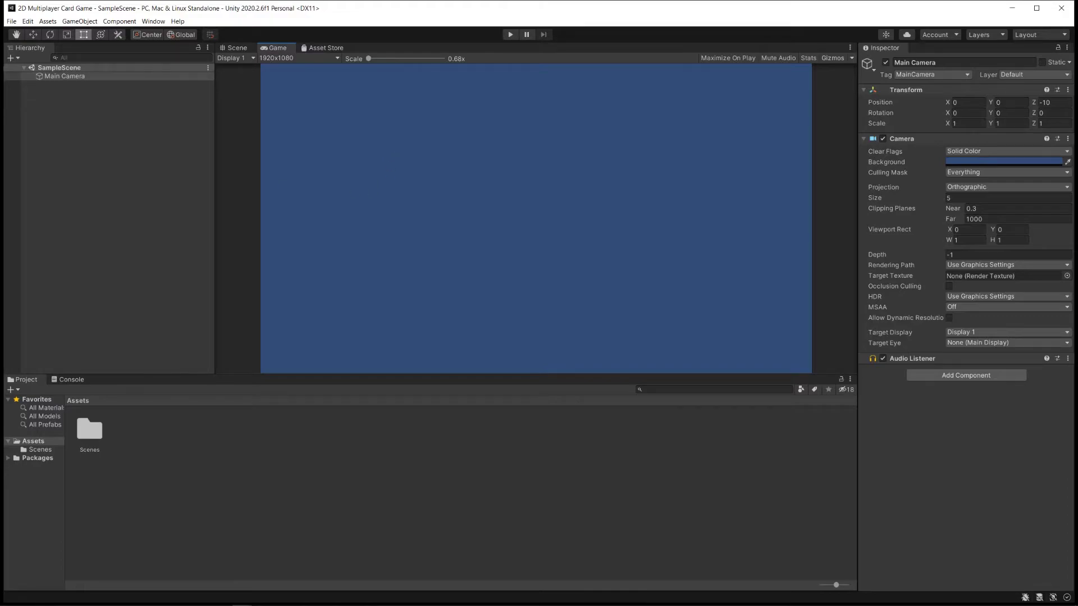
- Add a standard UI Button to the scene and keep its default name
{"action": "left_click", "coordinate": [103, 160]}
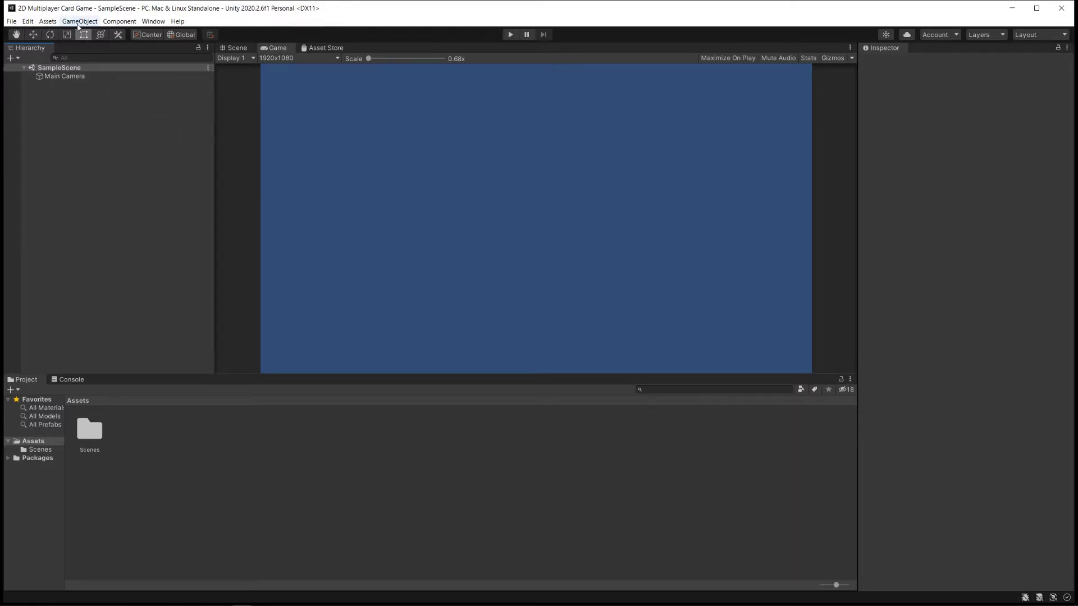
{"action": "left_click", "coordinate": [48, 22]}
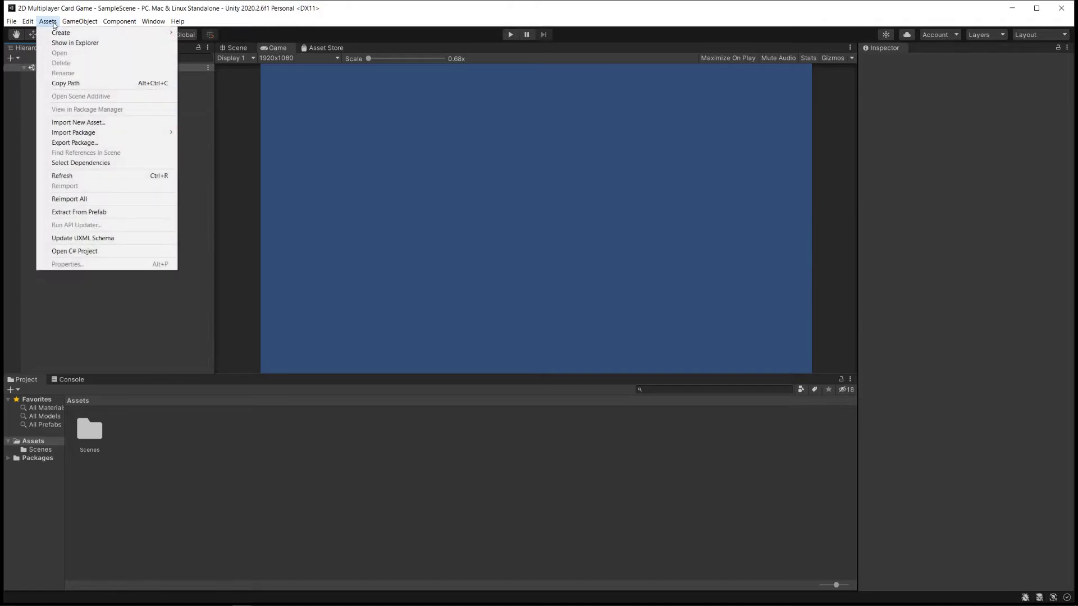
{"action": "mouse_move", "coordinate": [72, 19]}
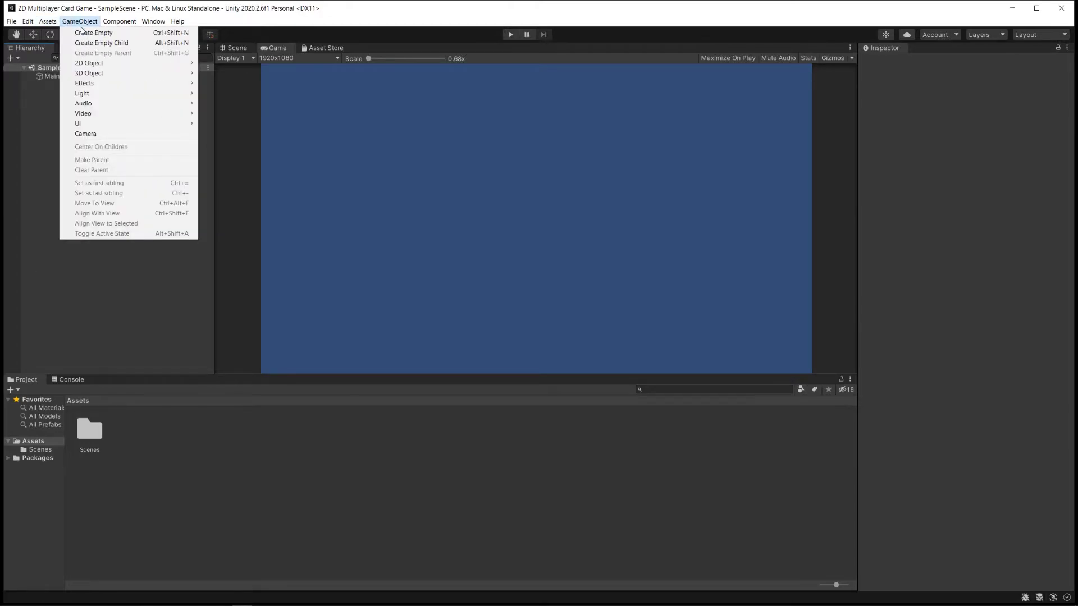
{"action": "mouse_move", "coordinate": [107, 124]}
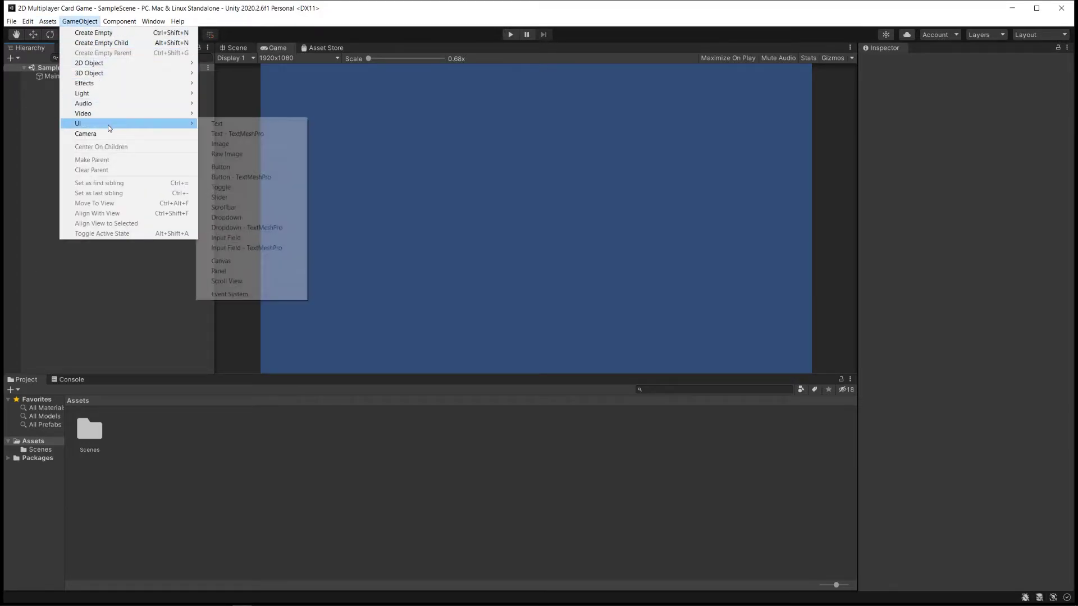
{"action": "left_click", "coordinate": [239, 167]}
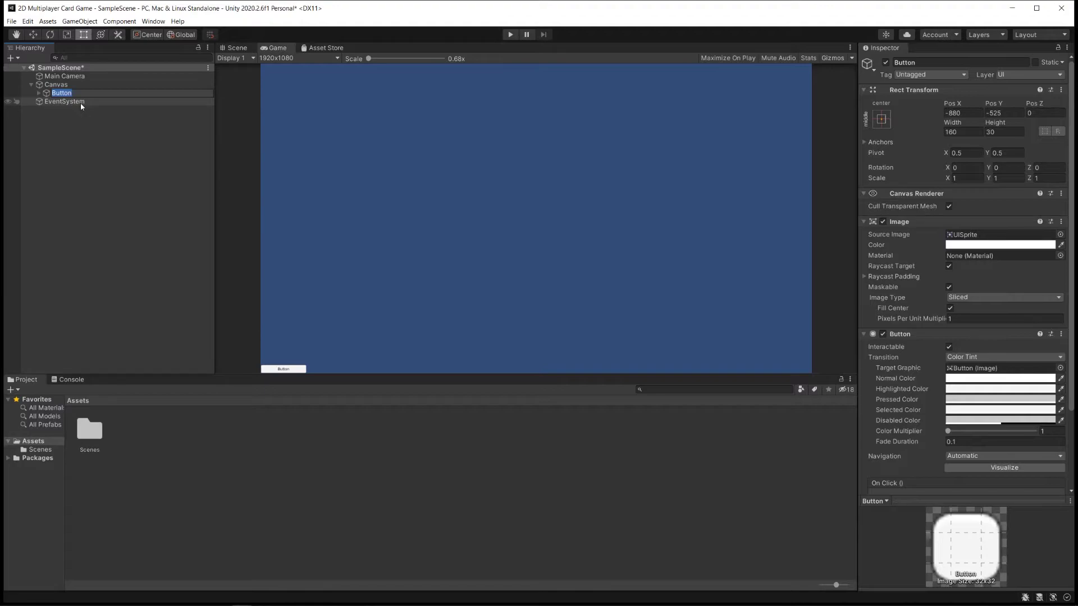
{"action": "left_click", "coordinate": [74, 135]}
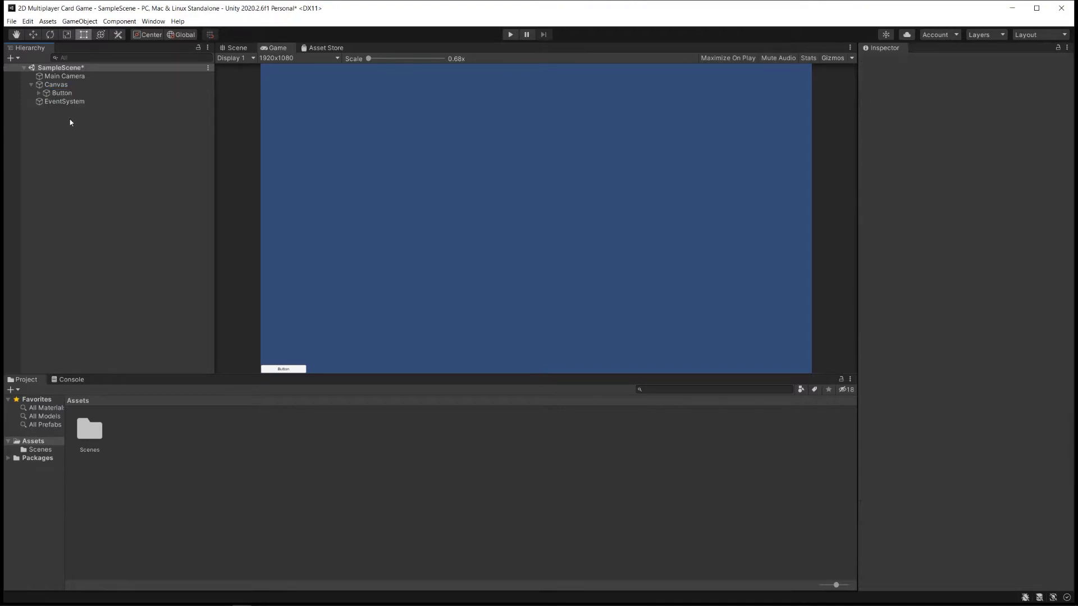
- Select the Canvas and examine its Render Mode options, keeping Screen Space - Overlay
{"action": "left_click", "coordinate": [63, 85]}
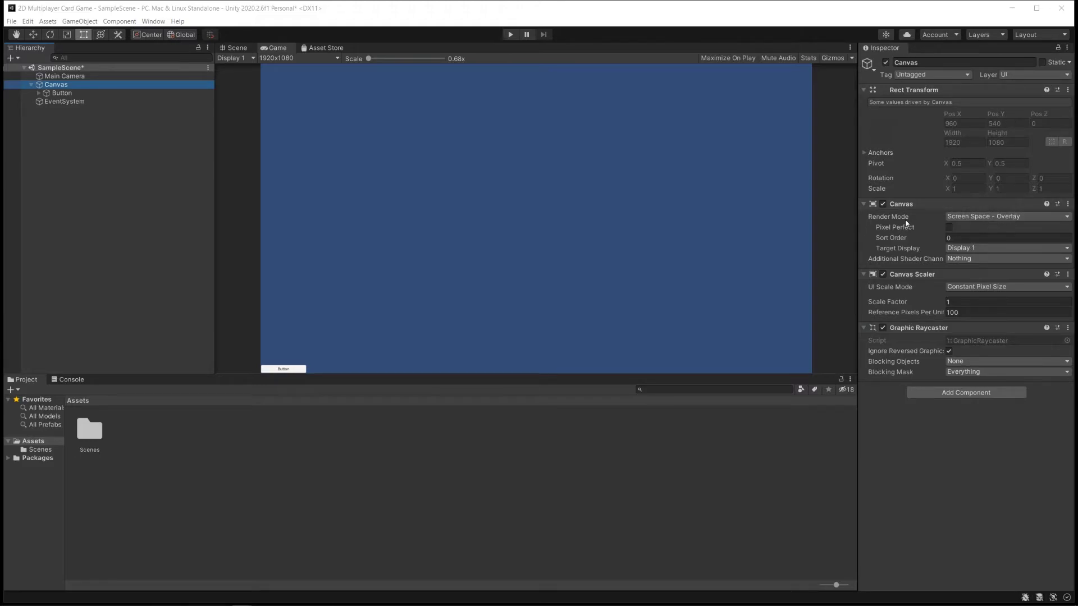
{"action": "left_click", "coordinate": [989, 218]}
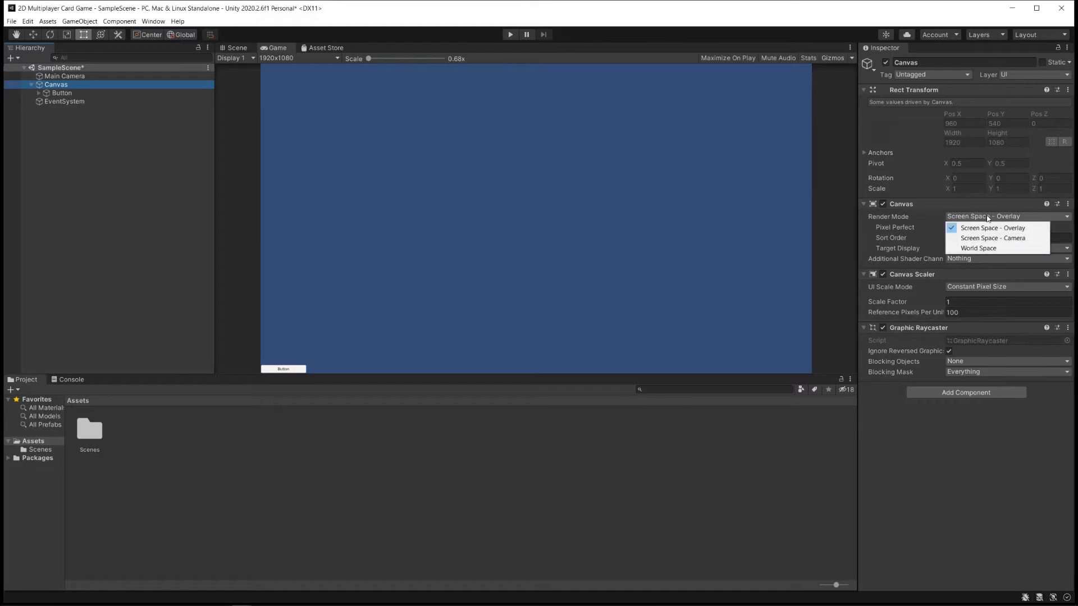
{"action": "left_click", "coordinate": [1029, 219]}
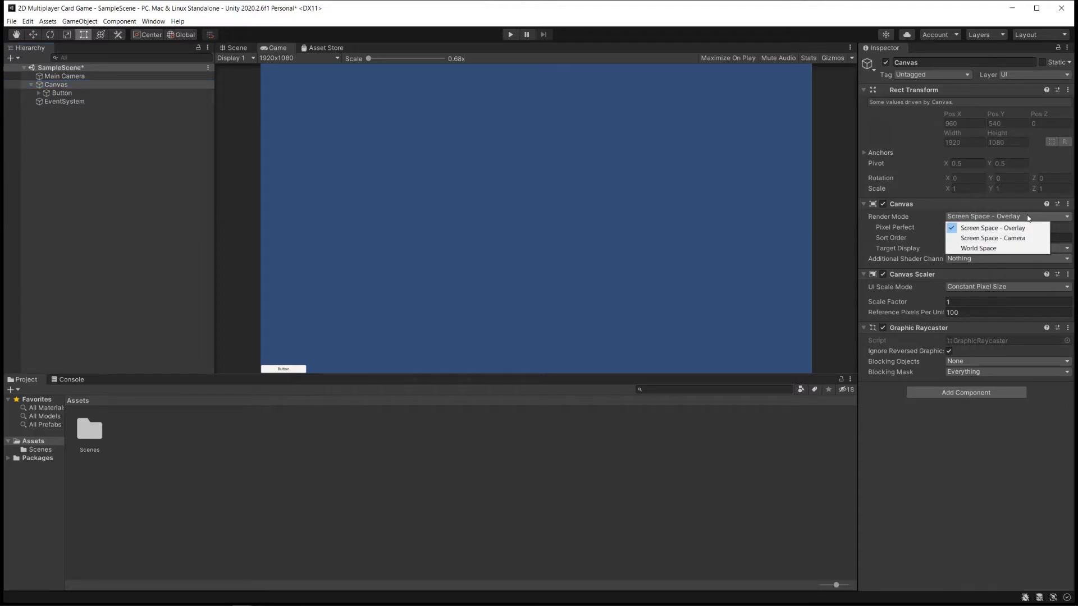
{"action": "left_click", "coordinate": [954, 211]}
{"action": "left_click", "coordinate": [944, 208]}
{"action": "left_click", "coordinate": [954, 207]}
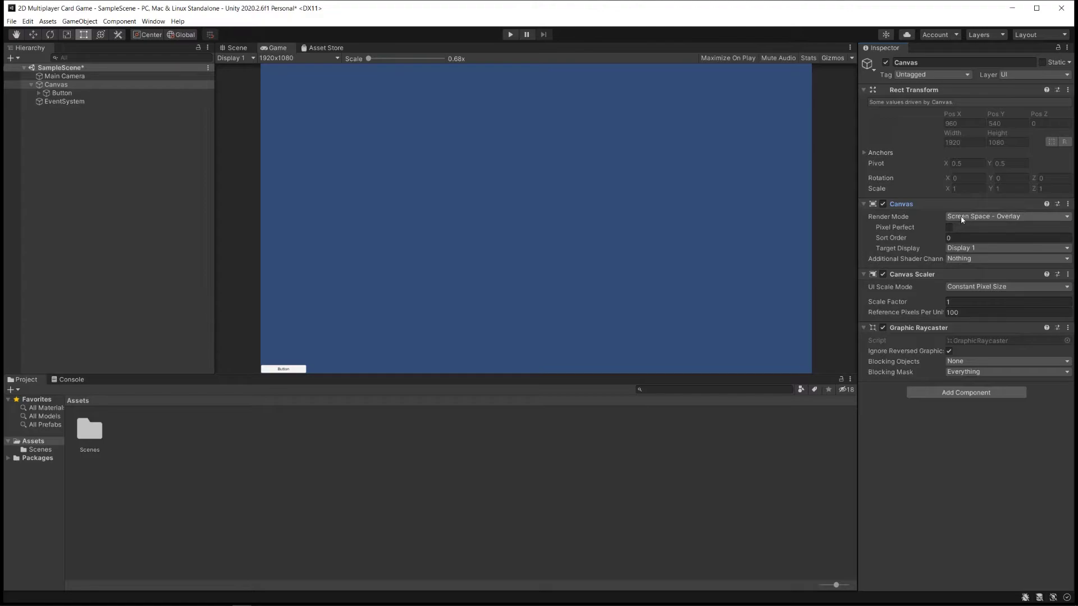
{"action": "left_click", "coordinate": [983, 217]}
{"action": "left_click", "coordinate": [983, 217]}
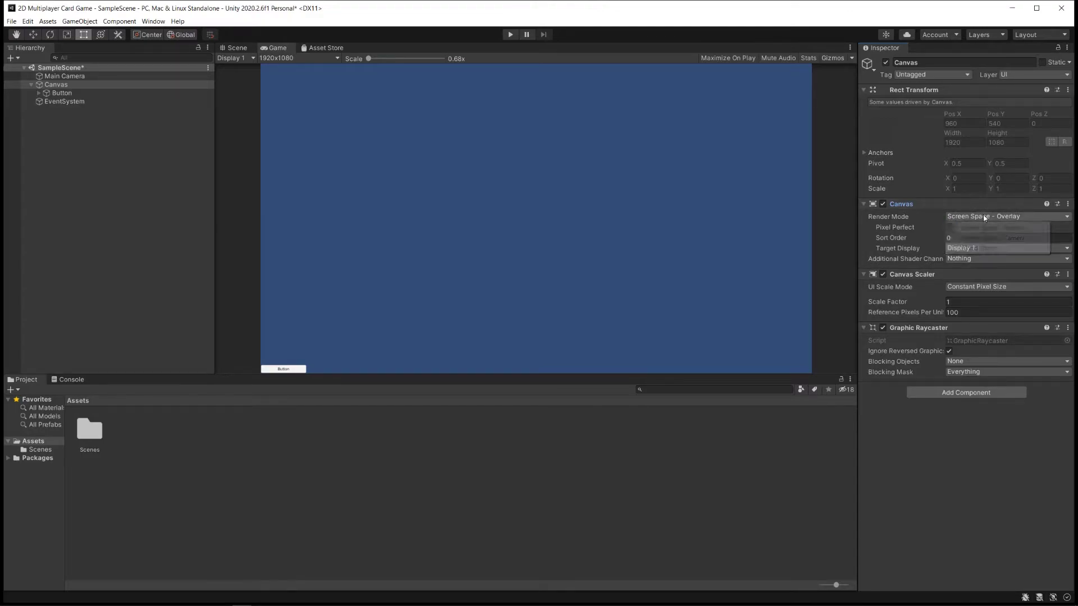
{"action": "left_click", "coordinate": [986, 216]}
{"action": "left_click", "coordinate": [944, 214]}
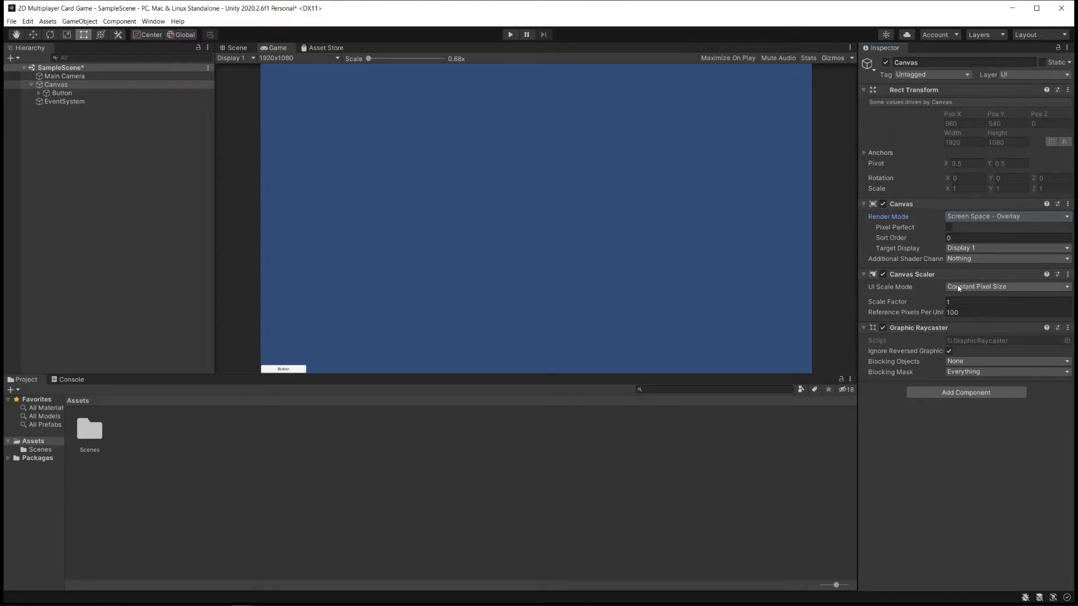
- Set the Canvas Scaler to Scale With Screen Size with a reference resolution of 1920 by 1080
{"action": "left_click", "coordinate": [978, 288]}
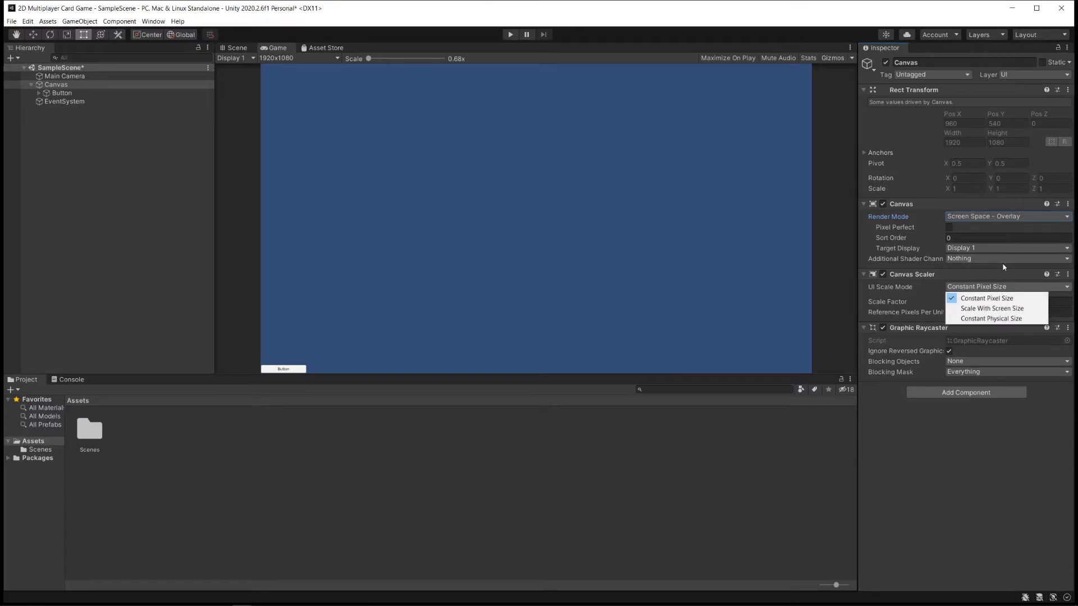
{"action": "left_click", "coordinate": [1035, 310]}
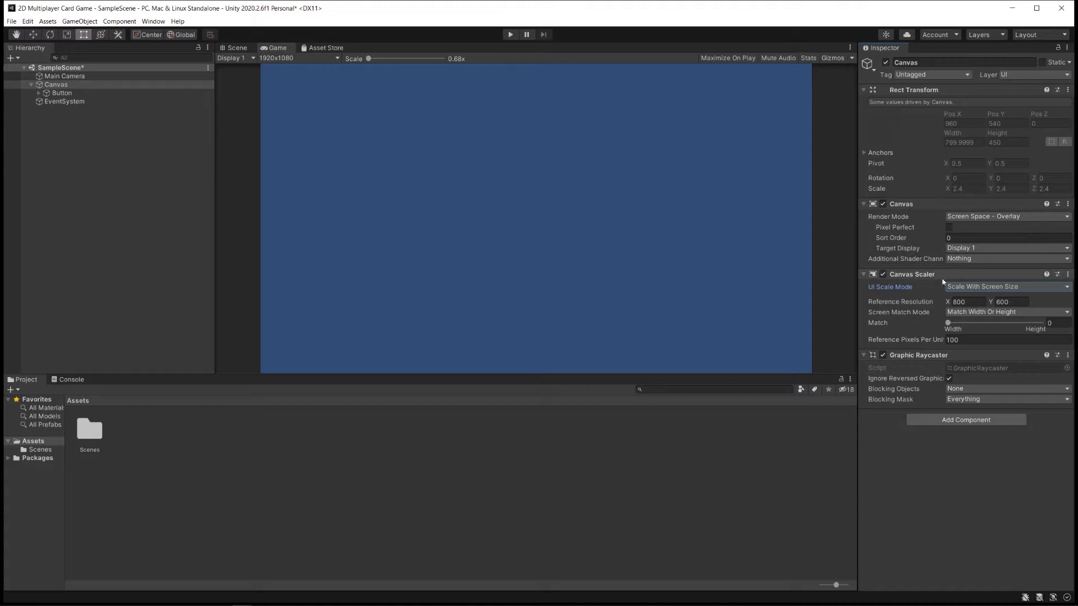
{"action": "left_click", "coordinate": [969, 304]}
{"action": "type", "text": "19"}
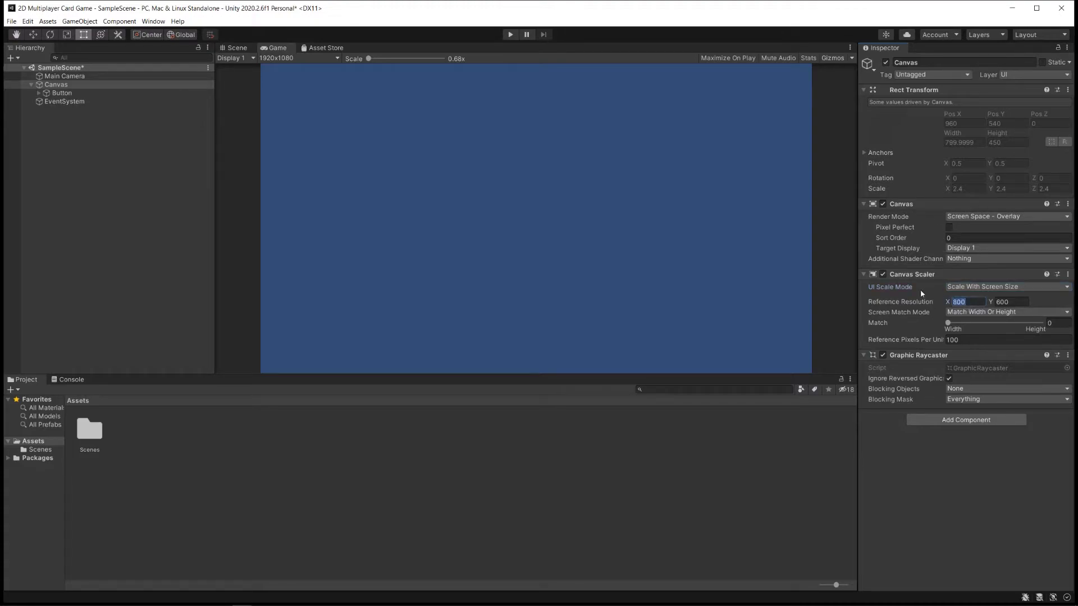
{"action": "type", "text": "20"}
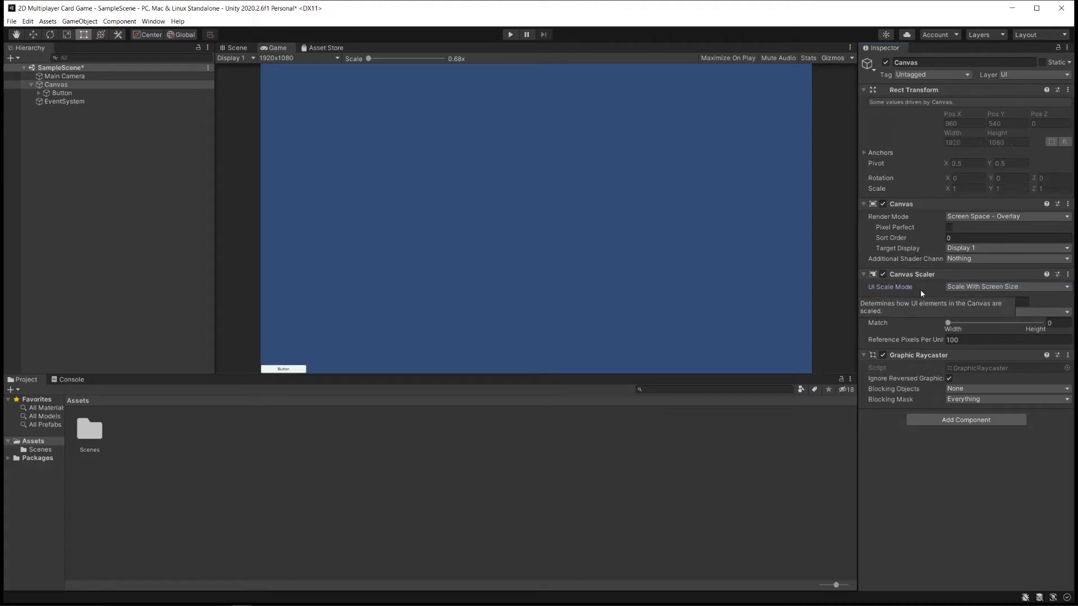
{"action": "key", "text": "Tab"}
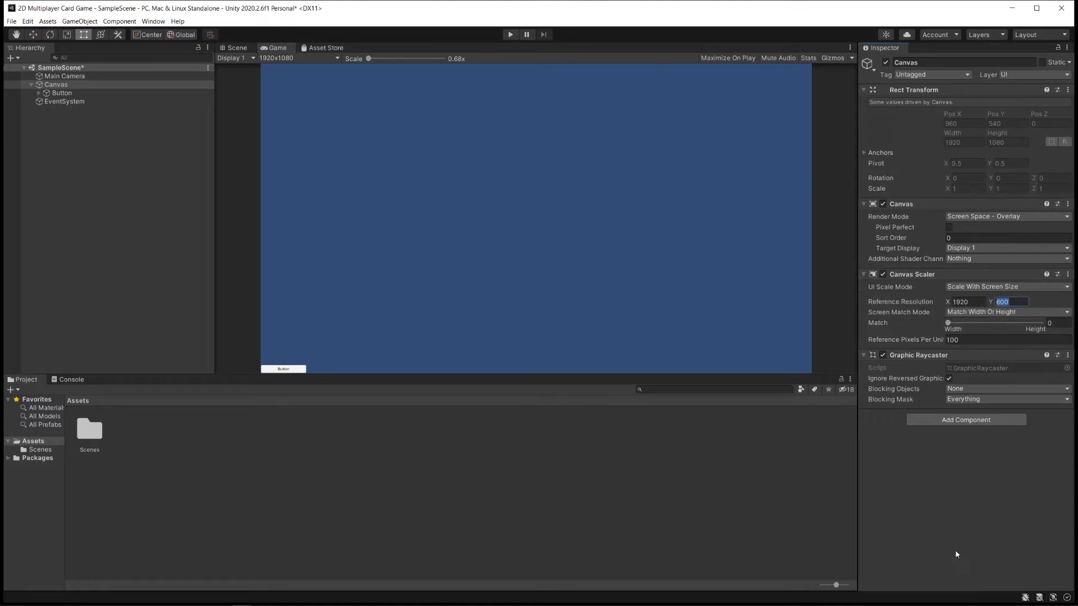
{"action": "type", "text": "1080"}
{"action": "key", "text": "Tab"}
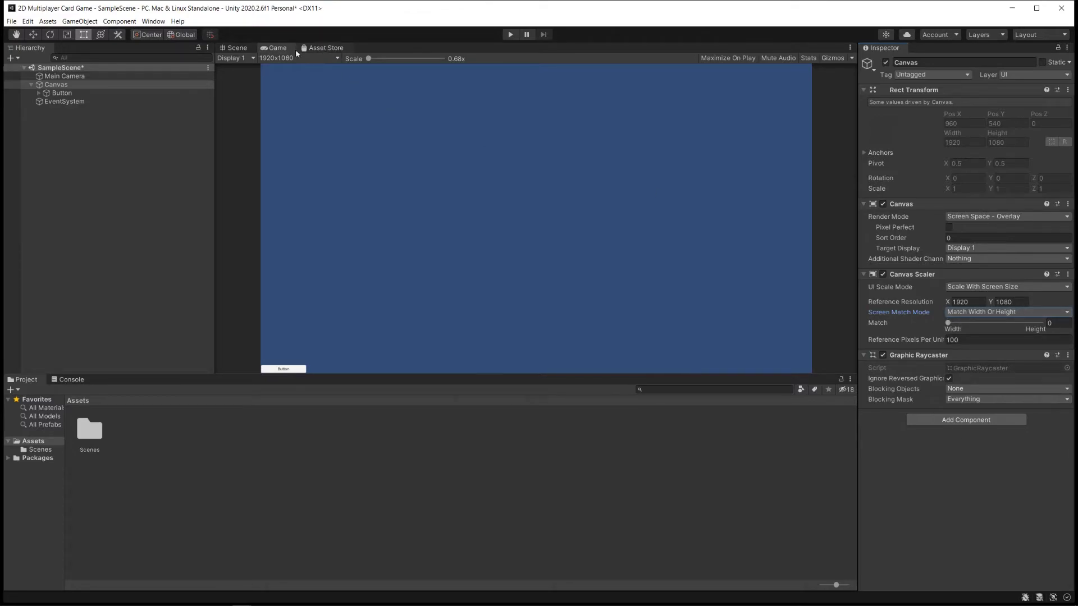
- Compare the Game and Scene views, examining the button and canvas against the camera frame in the Scene view
{"action": "left_click", "coordinate": [236, 47]}
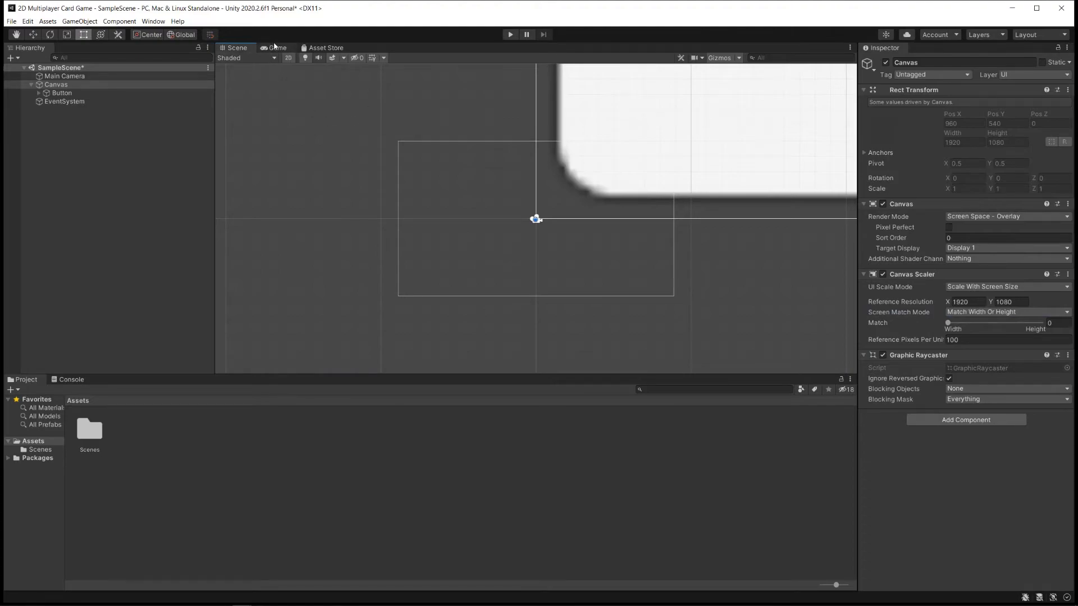
{"action": "left_click", "coordinate": [276, 48]}
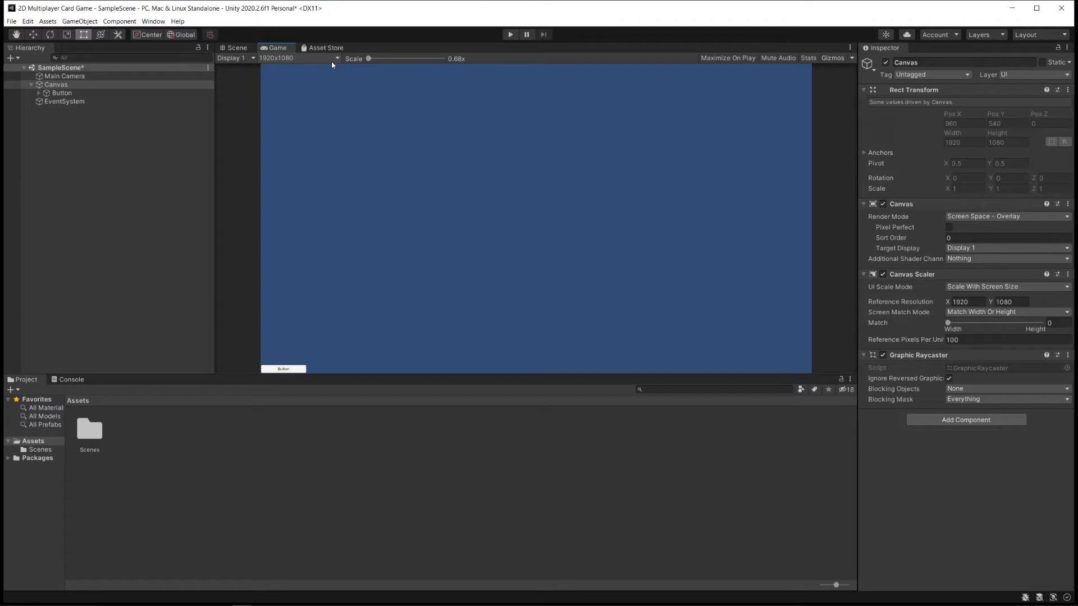
{"action": "left_click", "coordinate": [236, 48]}
{"action": "scroll", "coordinate": [626, 174], "scroll_direction": "down", "scroll_amount": 5}
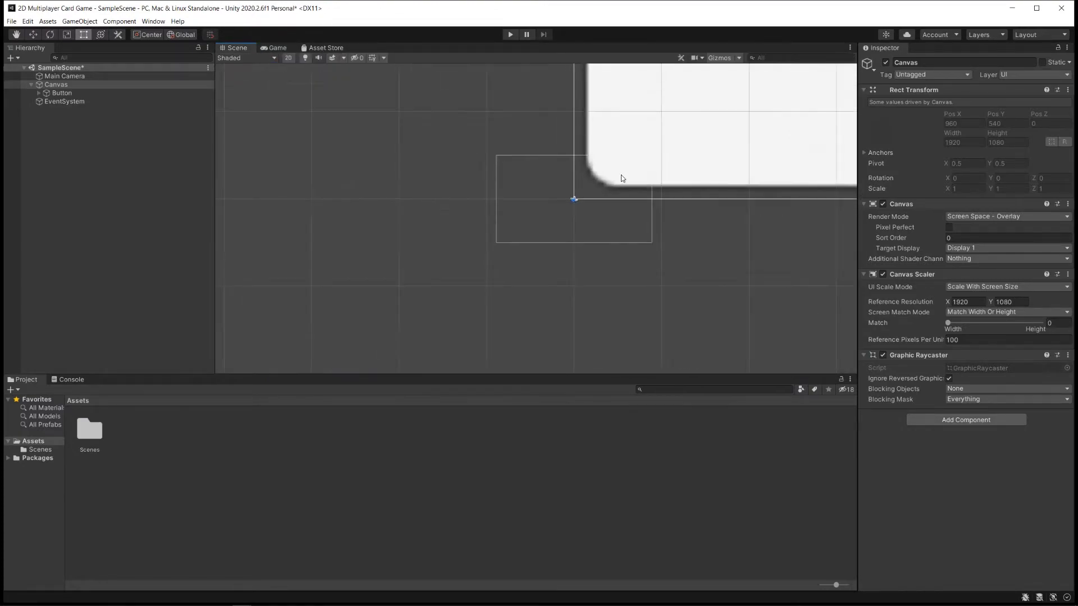
{"action": "scroll", "coordinate": [620, 166], "scroll_direction": "down", "scroll_amount": 10}
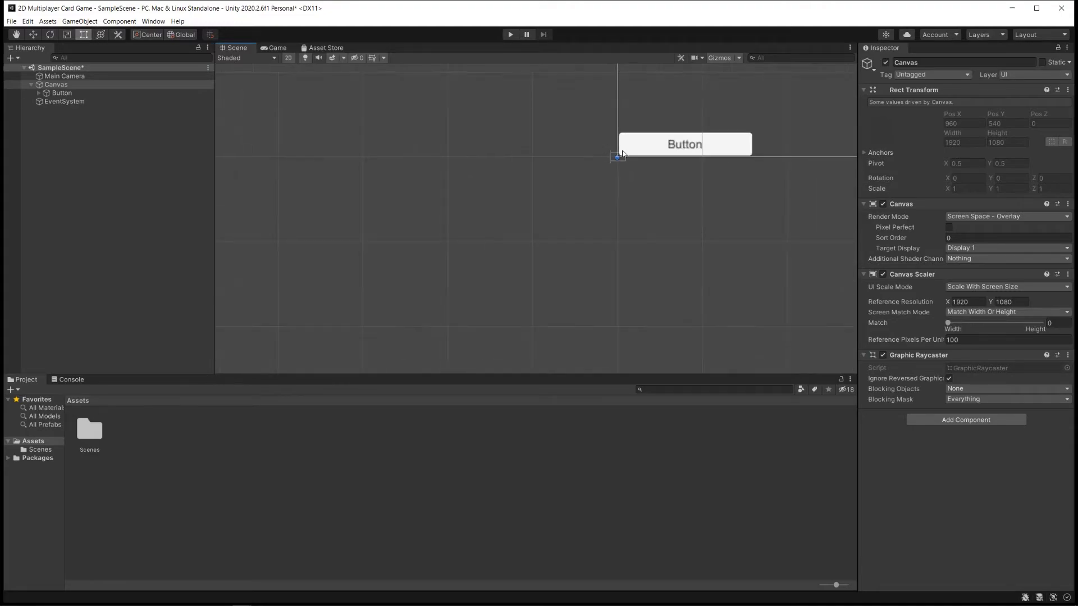
{"action": "scroll", "coordinate": [619, 150], "scroll_direction": "down", "scroll_amount": 4}
{"action": "middle_click_drag", "start_coordinate": [640, 137], "coordinate": [418, 191]}
{"action": "scroll", "coordinate": [385, 208], "scroll_direction": "up", "scroll_amount": 6}
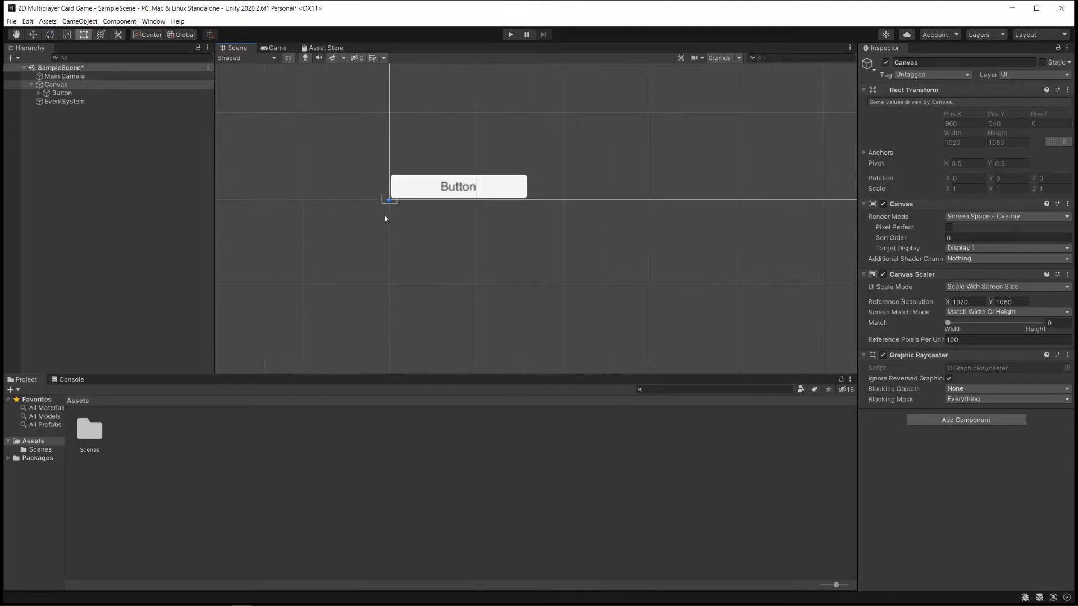
{"action": "scroll", "coordinate": [384, 208], "scroll_direction": "up", "scroll_amount": 6}
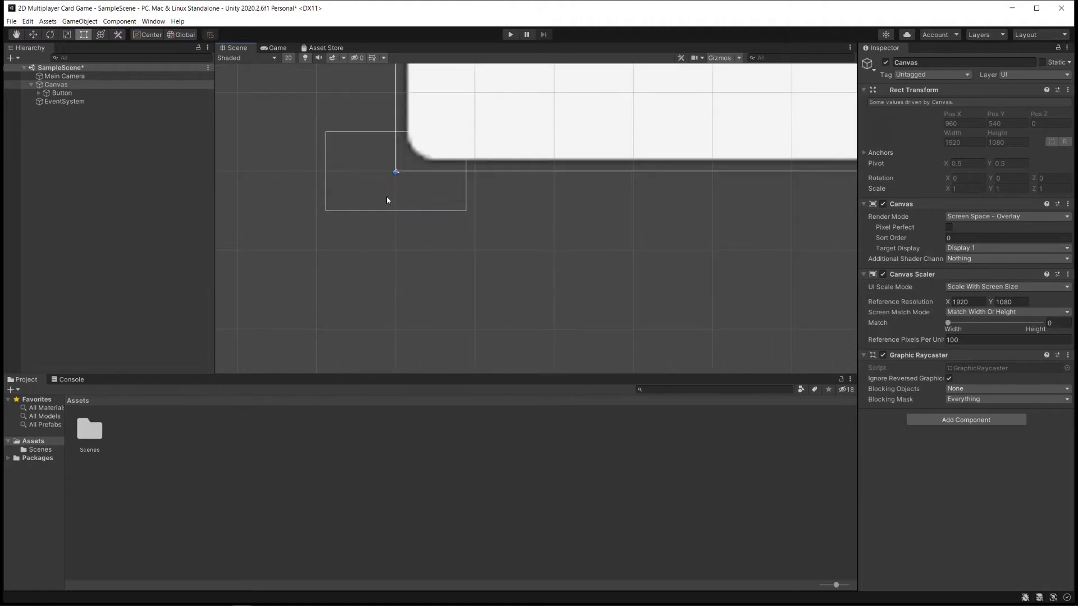
{"action": "scroll", "coordinate": [402, 153], "scroll_direction": "up", "scroll_amount": 1}
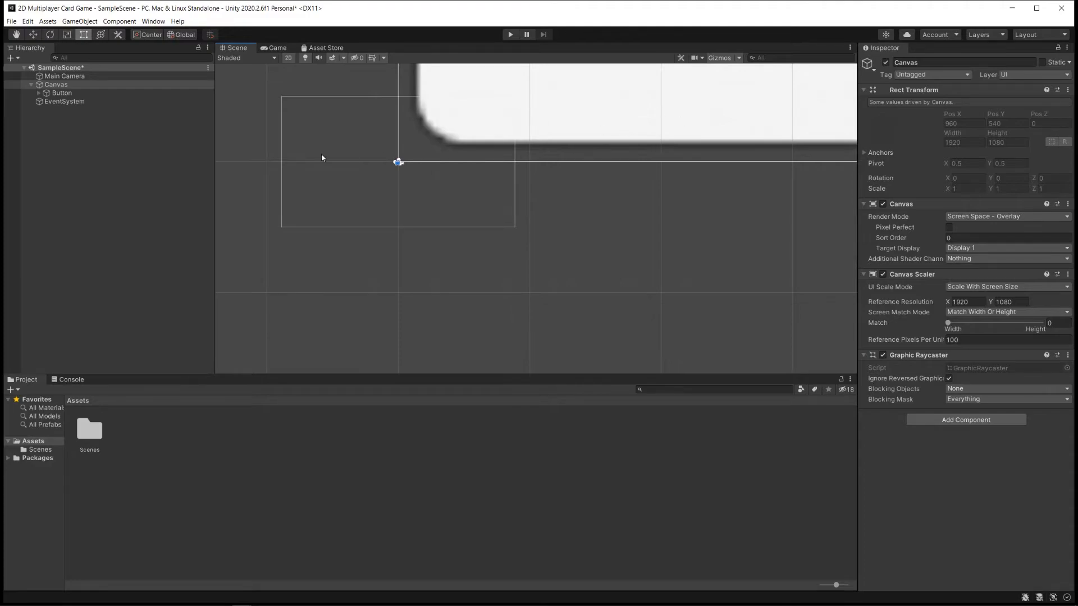
- Examine the whole canvas in the Scene view and run the game briefly to check the button's placement
{"action": "scroll", "coordinate": [573, 182], "scroll_direction": "down", "scroll_amount": 5}
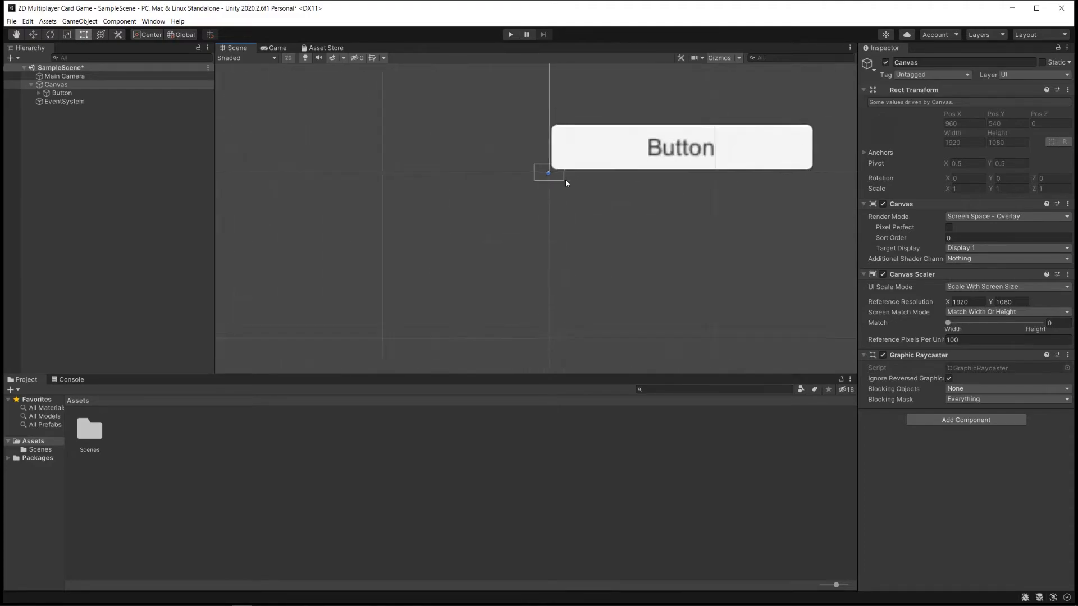
{"action": "scroll", "coordinate": [566, 182], "scroll_direction": "down", "scroll_amount": 3}
{"action": "middle_click_drag", "start_coordinate": [656, 147], "coordinate": [536, 179]}
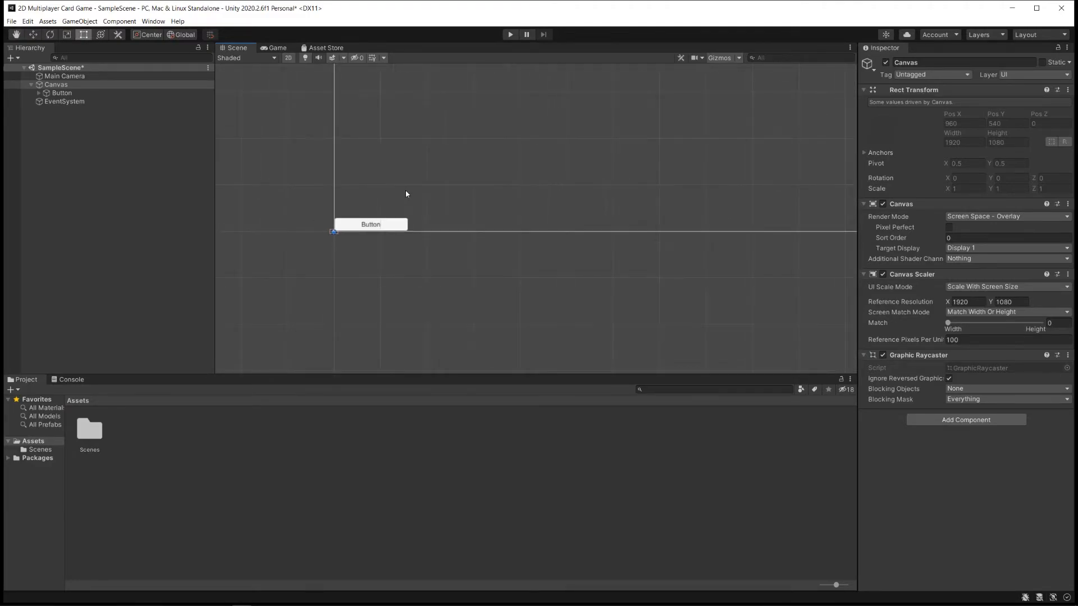
{"action": "scroll", "coordinate": [407, 193], "scroll_direction": "down", "scroll_amount": 6}
{"action": "scroll", "coordinate": [466, 254], "scroll_direction": "up", "scroll_amount": 2}
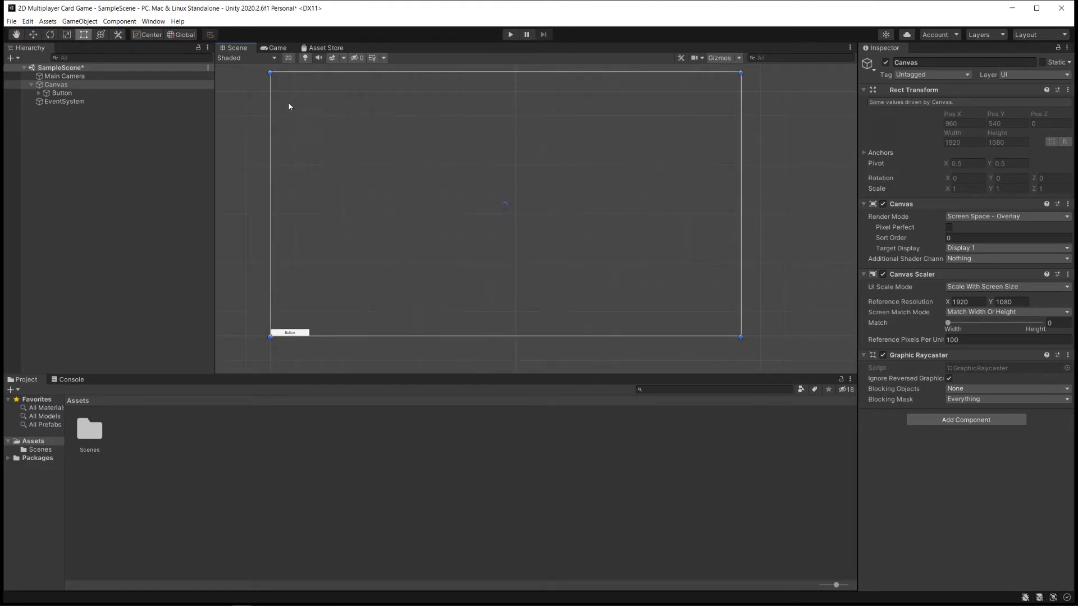
{"action": "scroll", "coordinate": [625, 145], "scroll_direction": "up", "scroll_amount": 1}
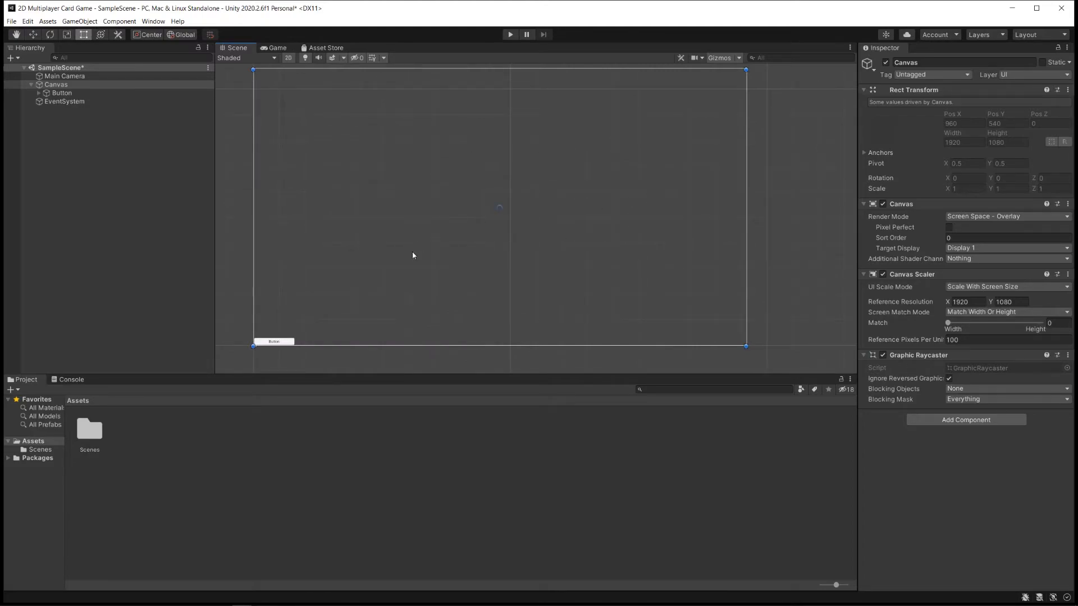
{"action": "scroll", "coordinate": [375, 273], "scroll_direction": "up", "scroll_amount": 1}
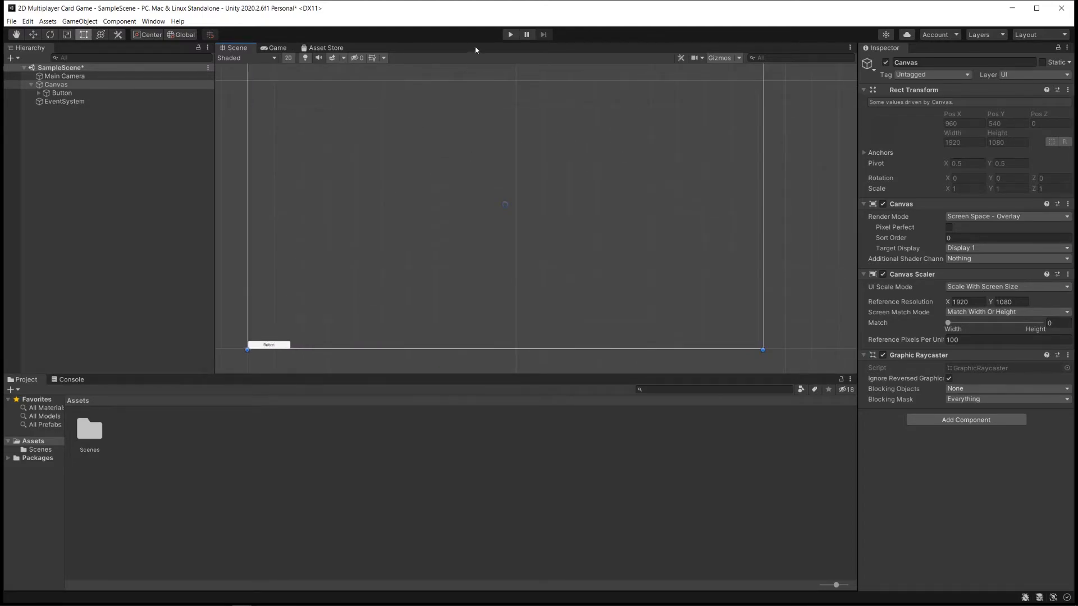
{"action": "left_click", "coordinate": [510, 35]}
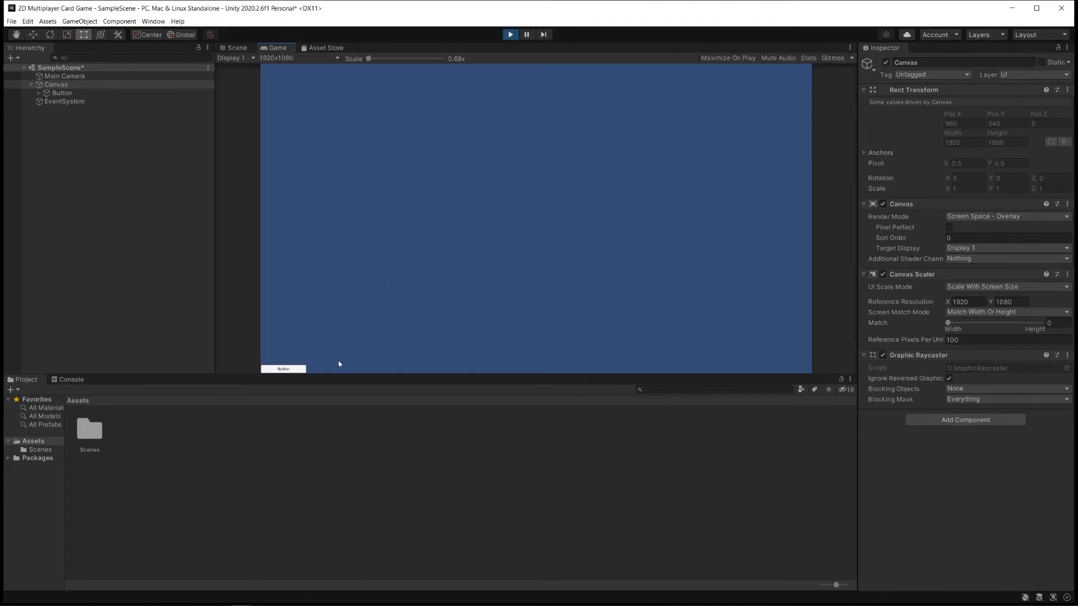
{"action": "left_click", "coordinate": [509, 36]}
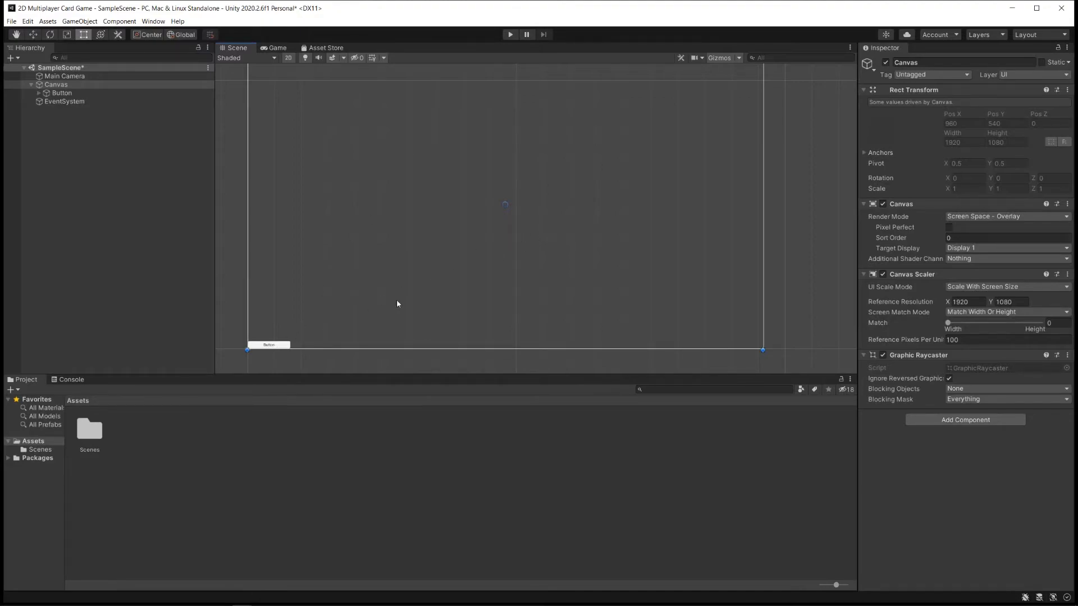
- Move the Button to the right side of the canvas, vertically centred, at about Pos X 755, Pos Y 0
{"action": "left_click", "coordinate": [282, 345]}
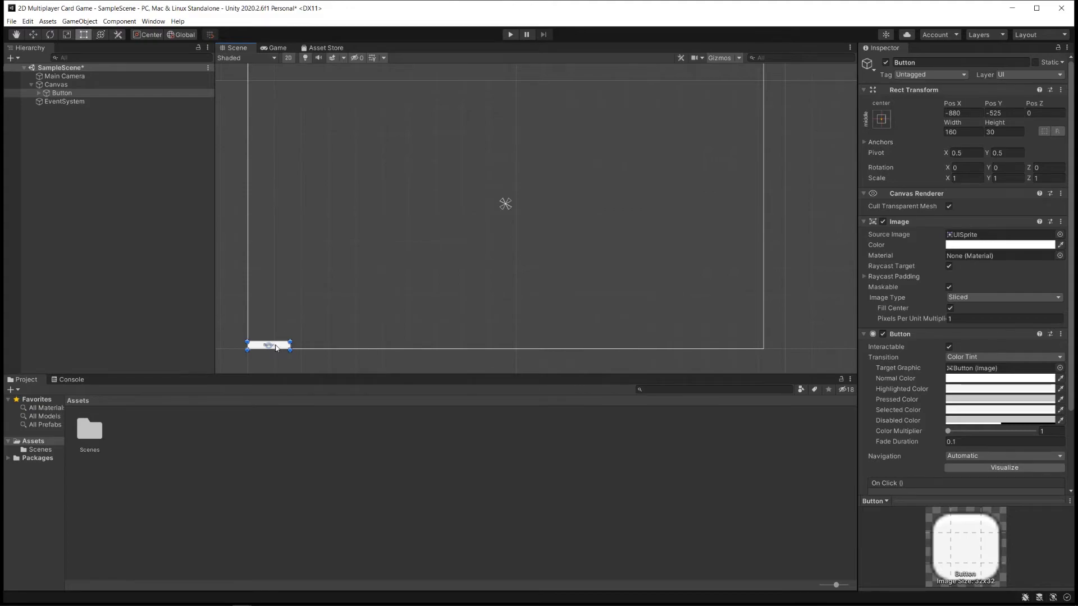
{"action": "left_click_drag", "start_coordinate": [277, 346], "coordinate": [733, 204]}
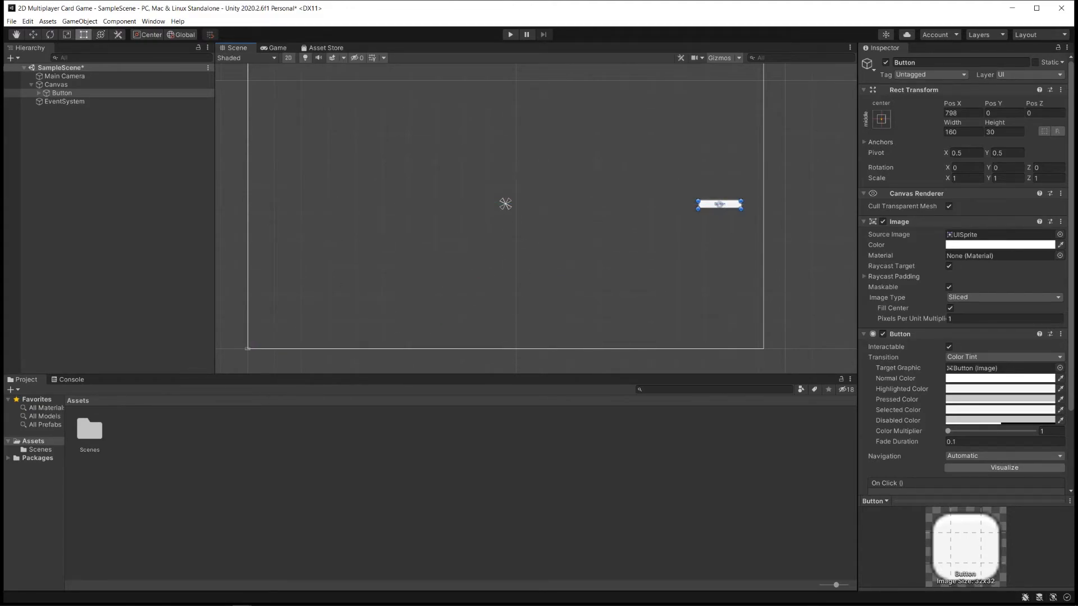
{"action": "scroll", "coordinate": [539, 171], "scroll_direction": "down", "scroll_amount": 2}
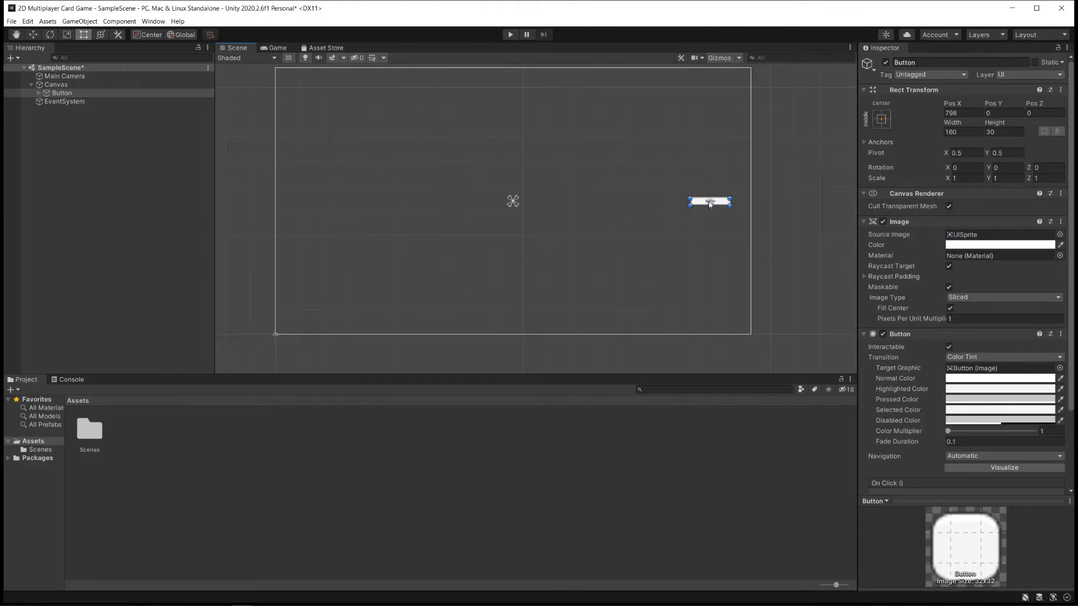
{"action": "left_click_drag", "start_coordinate": [709, 205], "coordinate": [697, 206]}
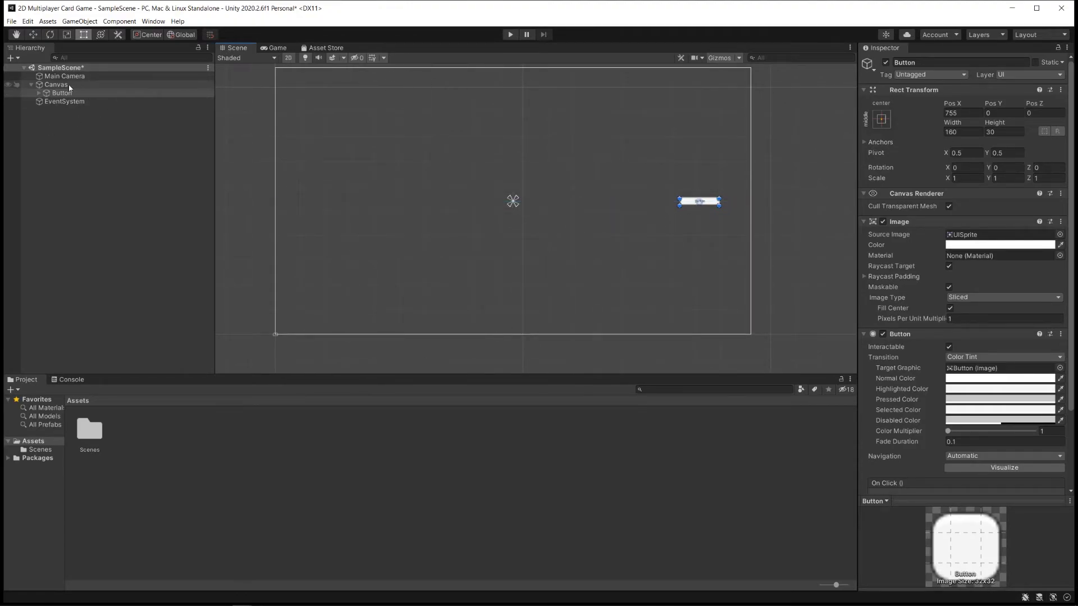
- Rename the Canvas object to Main Canvas
{"action": "left_click", "coordinate": [40, 85]}
{"action": "left_click", "coordinate": [48, 85]}
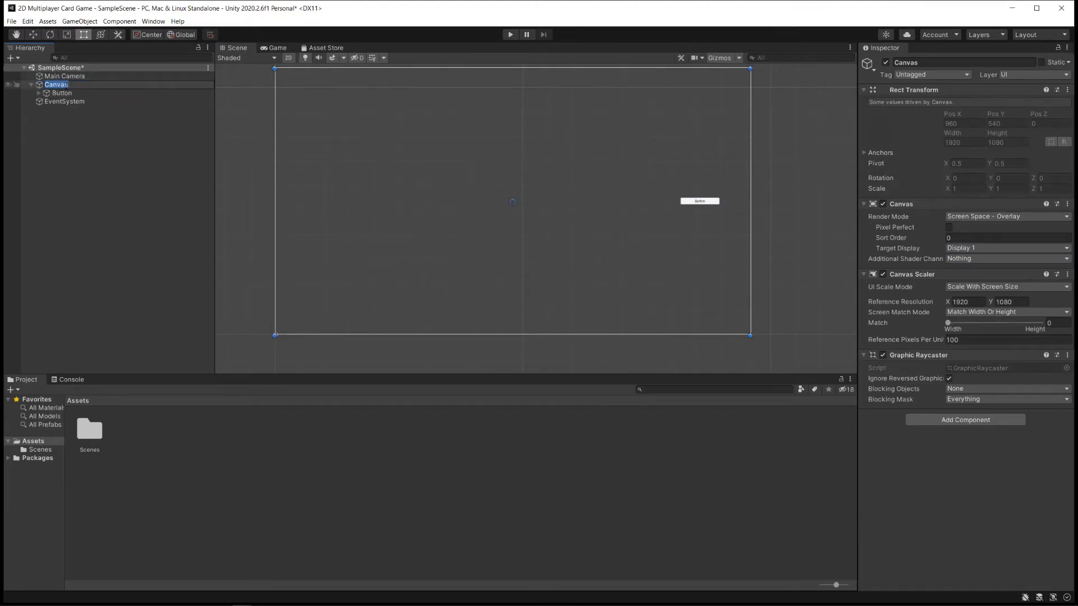
{"action": "left_click", "coordinate": [61, 86]}
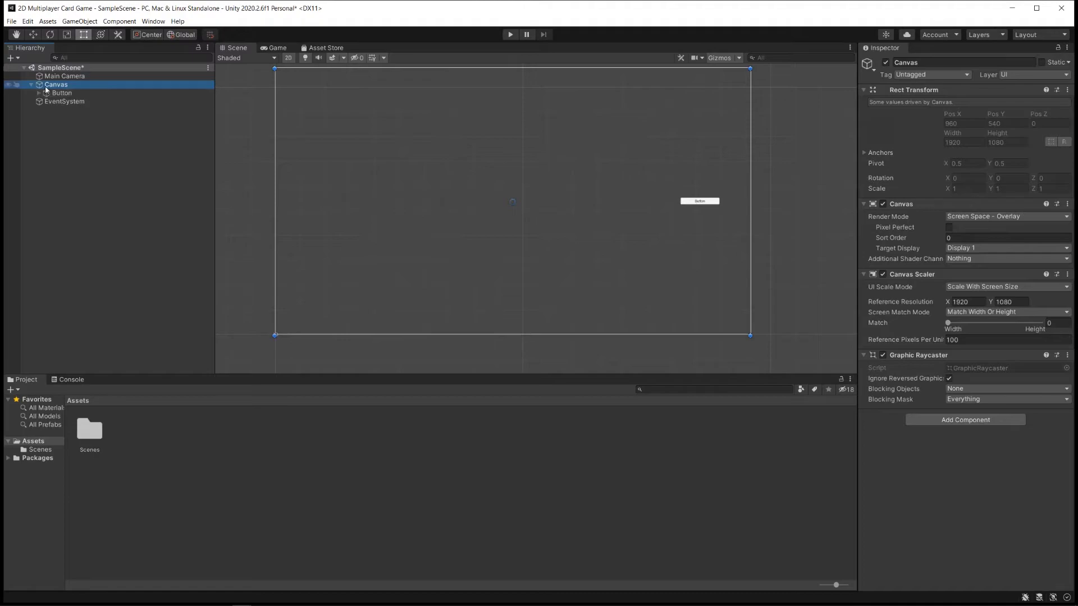
{"action": "left_click", "coordinate": [47, 85]}
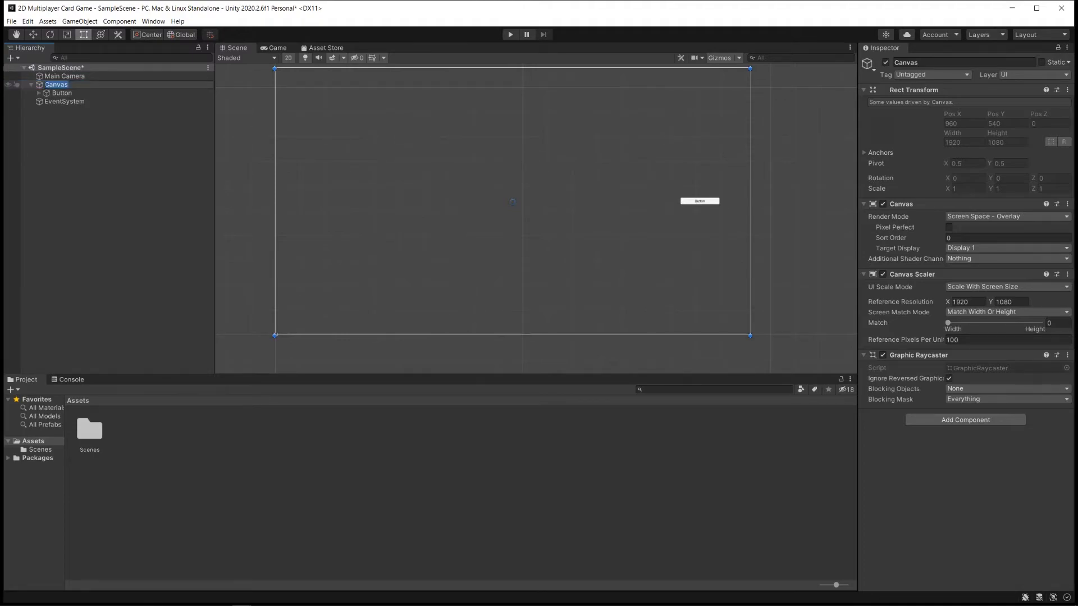
{"action": "left_click", "coordinate": [76, 126]}
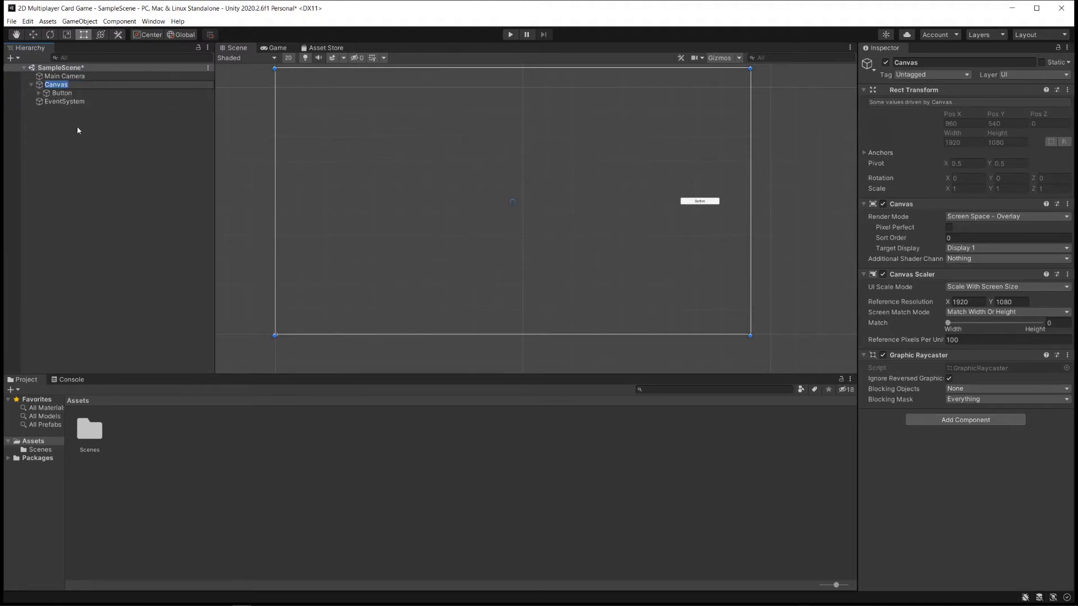
{"action": "left_click", "coordinate": [64, 85]}
{"action": "right_click", "coordinate": [64, 85]}
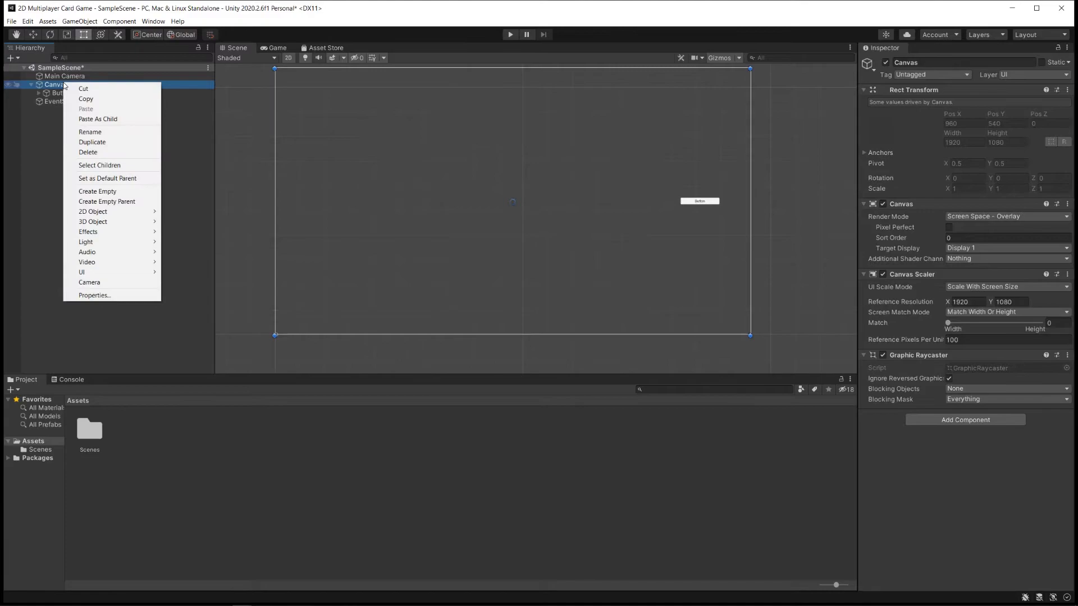
{"action": "left_click", "coordinate": [112, 131]}
{"action": "type", "text": "Main "}
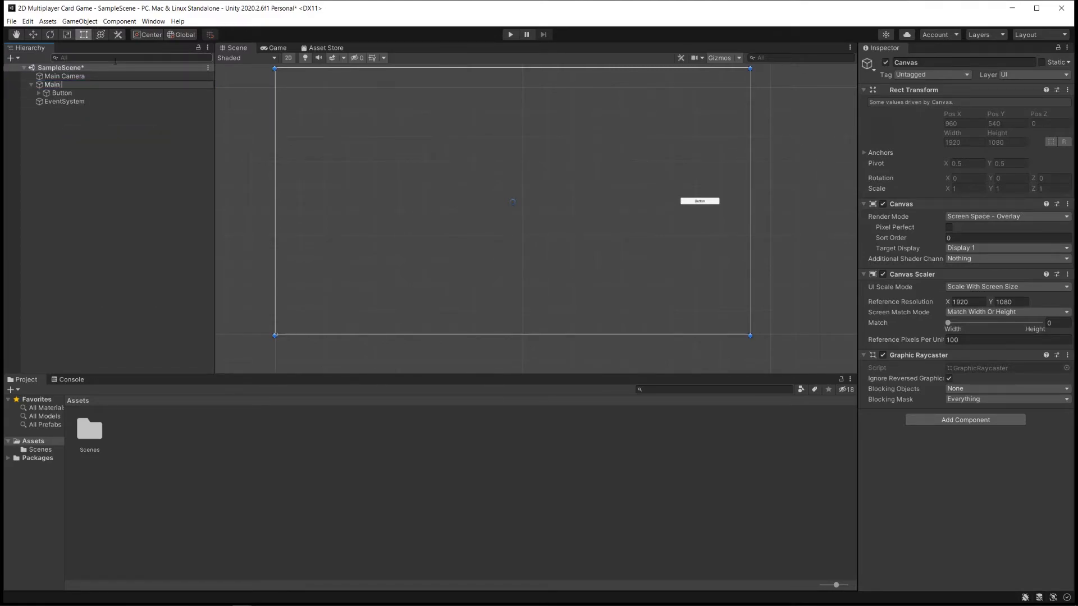
{"action": "type", "text": "Canvas"}
{"action": "key", "text": "Return"}
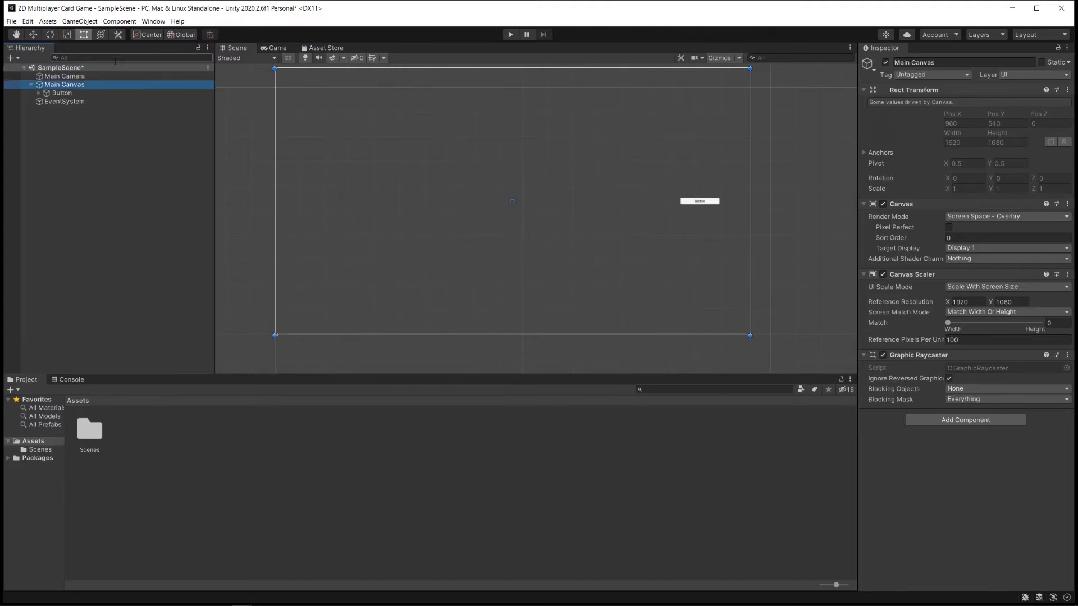
- Compare the components of the Main Canvas and its child Button, examining the Button's Image and On Click settings
{"action": "left_click", "coordinate": [104, 93]}
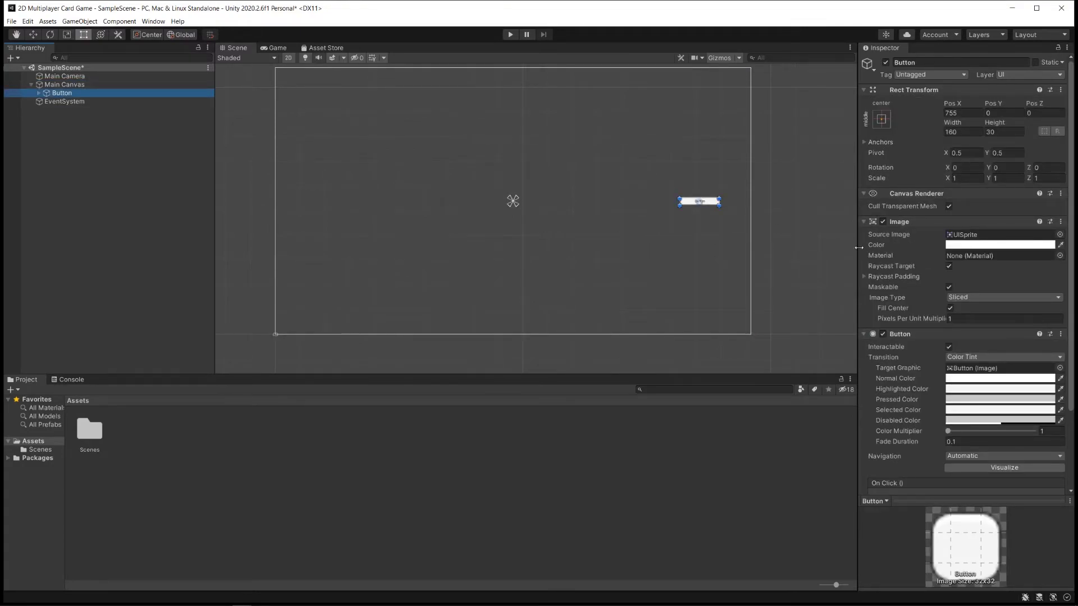
{"action": "left_click", "coordinate": [79, 86]}
{"action": "left_click", "coordinate": [81, 94]}
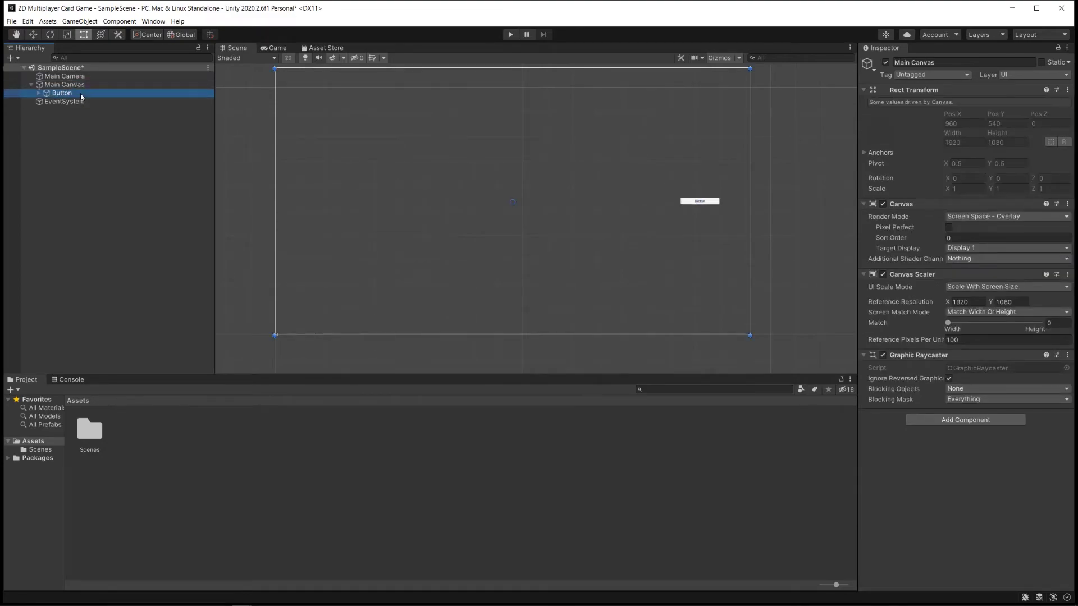
{"action": "left_click", "coordinate": [80, 86]}
{"action": "left_click", "coordinate": [79, 77]}
{"action": "left_click", "coordinate": [82, 85]}
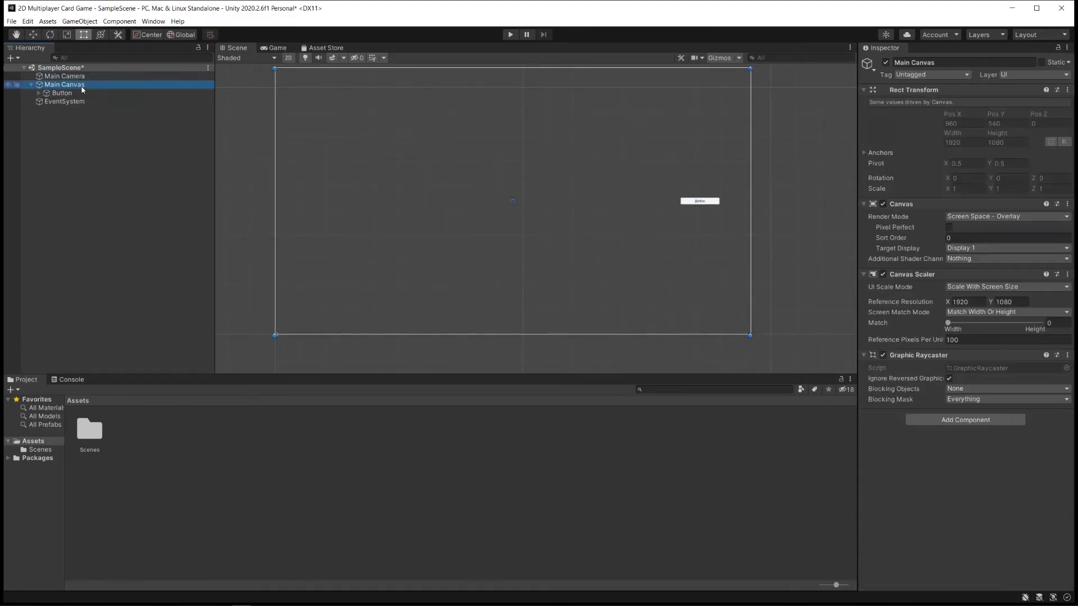
{"action": "left_click", "coordinate": [80, 92]}
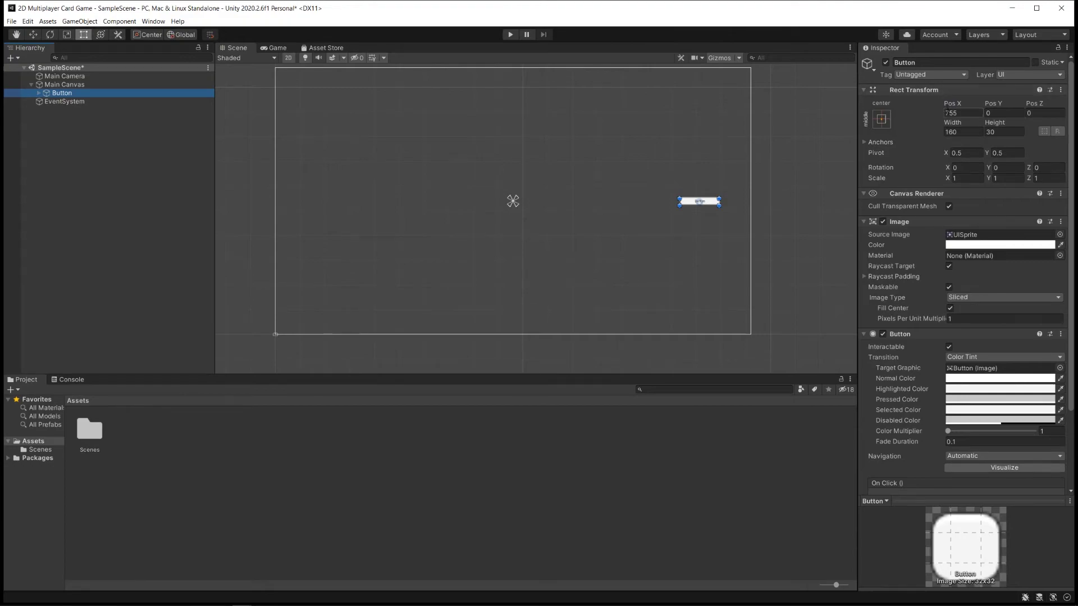
{"action": "scroll", "coordinate": [926, 201], "scroll_direction": "down", "scroll_amount": 3}
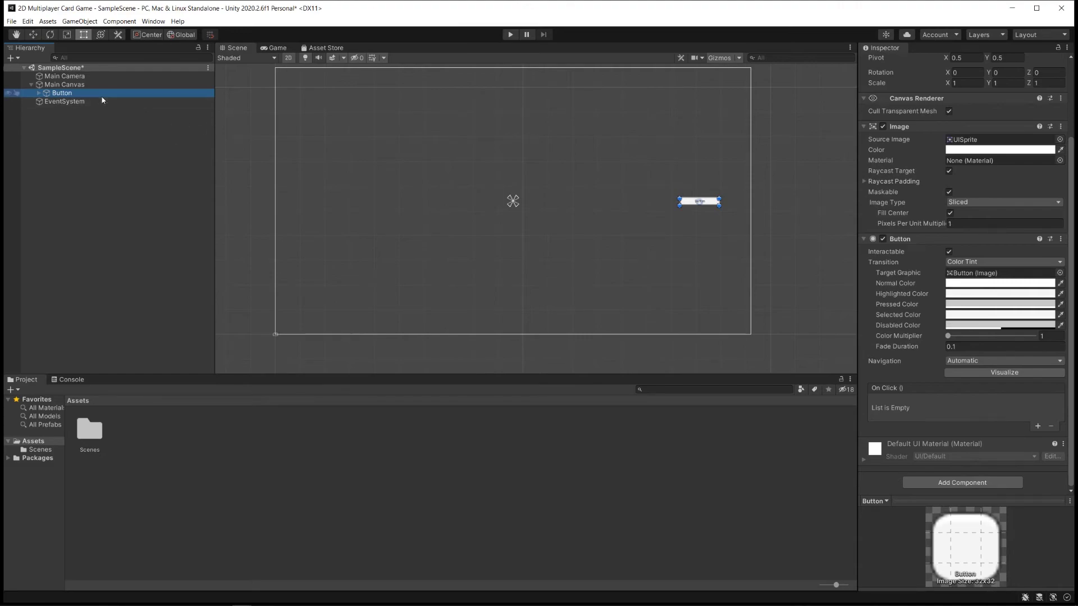
- Change the label text of the Button's child Text object to "Draw Cards"
{"action": "scroll", "coordinate": [680, 203], "scroll_direction": "up", "scroll_amount": 4}
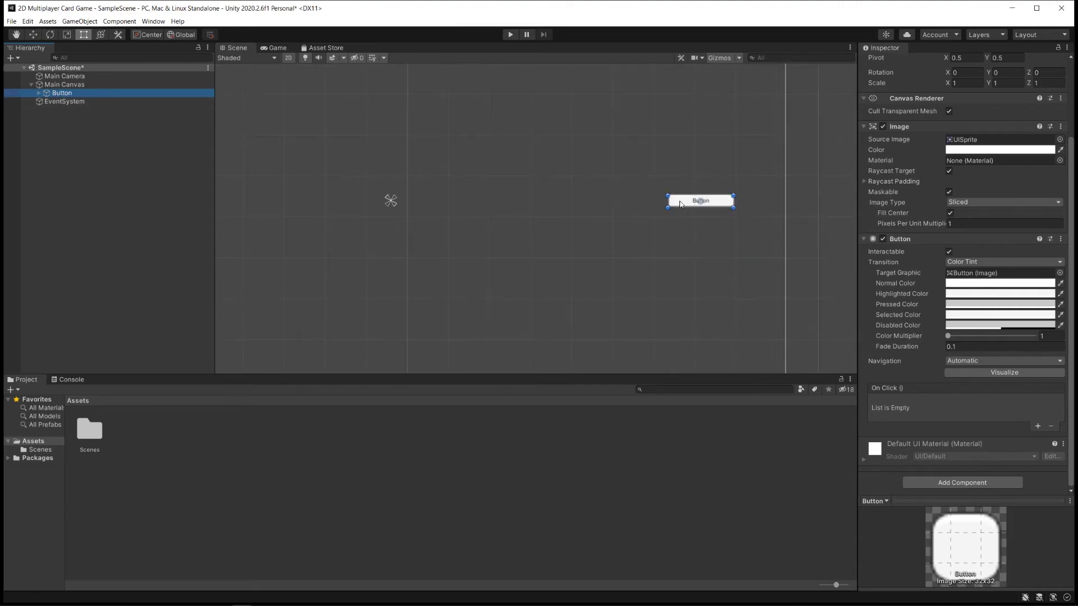
{"action": "scroll", "coordinate": [681, 203], "scroll_direction": "up", "scroll_amount": 2}
{"action": "scroll", "coordinate": [689, 203], "scroll_direction": "down", "scroll_amount": 3}
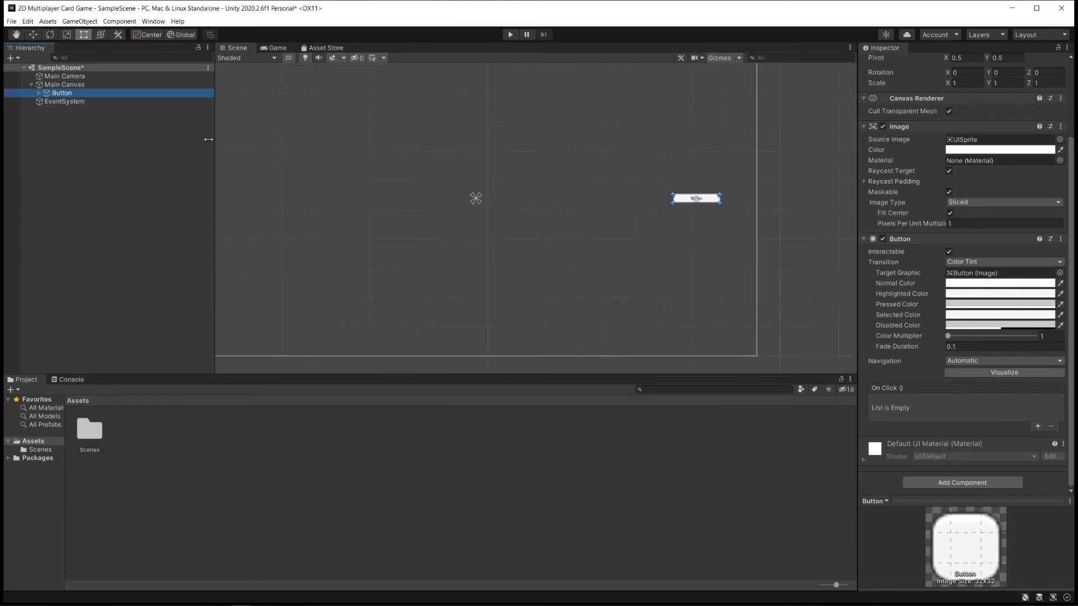
{"action": "left_click", "coordinate": [38, 95]}
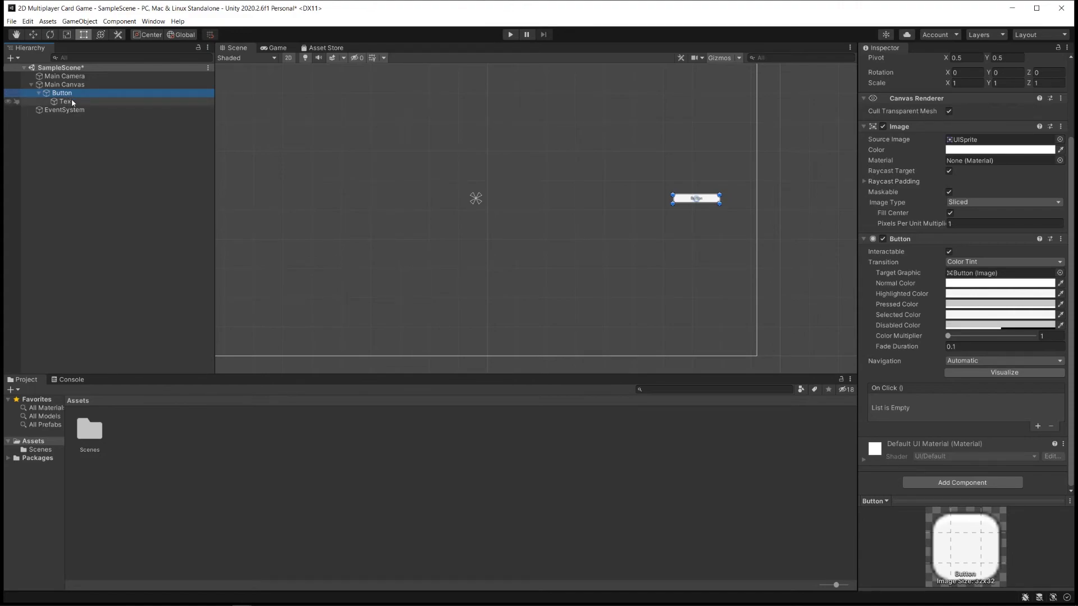
{"action": "left_click", "coordinate": [72, 101]}
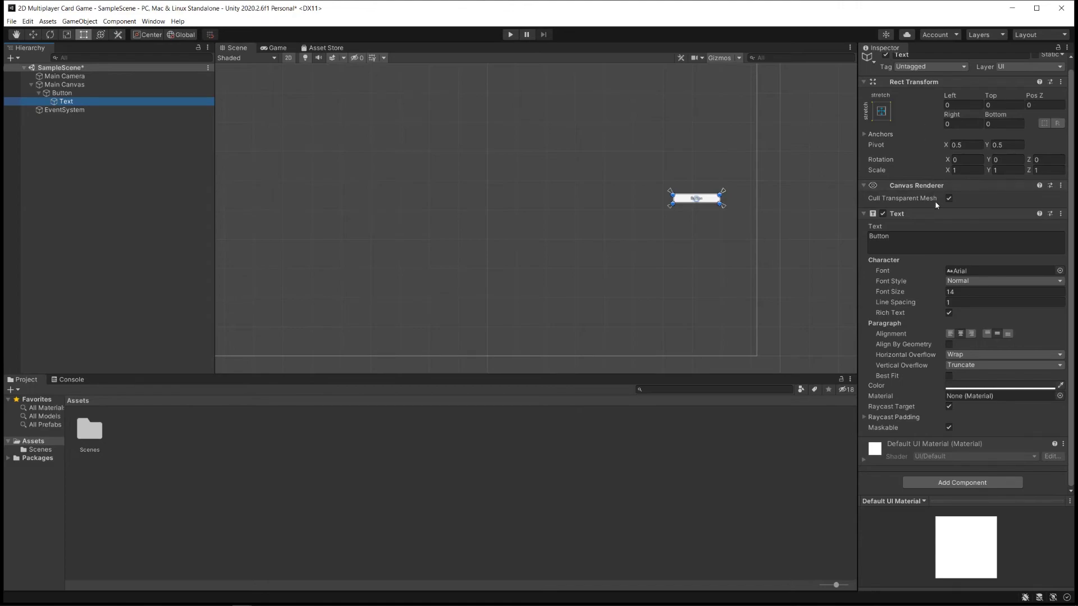
{"action": "left_click", "coordinate": [901, 241]}
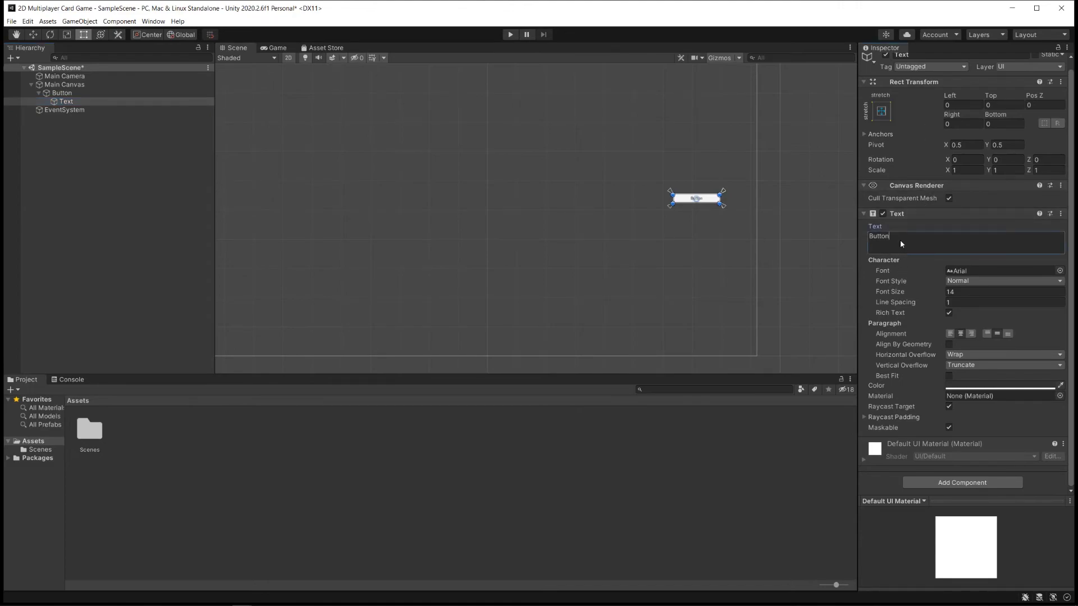
{"action": "key", "text": "ctrl+a"}
{"action": "type", "text": "Draw Cards"}
{"action": "scroll", "coordinate": [988, 359], "scroll_direction": "up", "scroll_amount": 1}
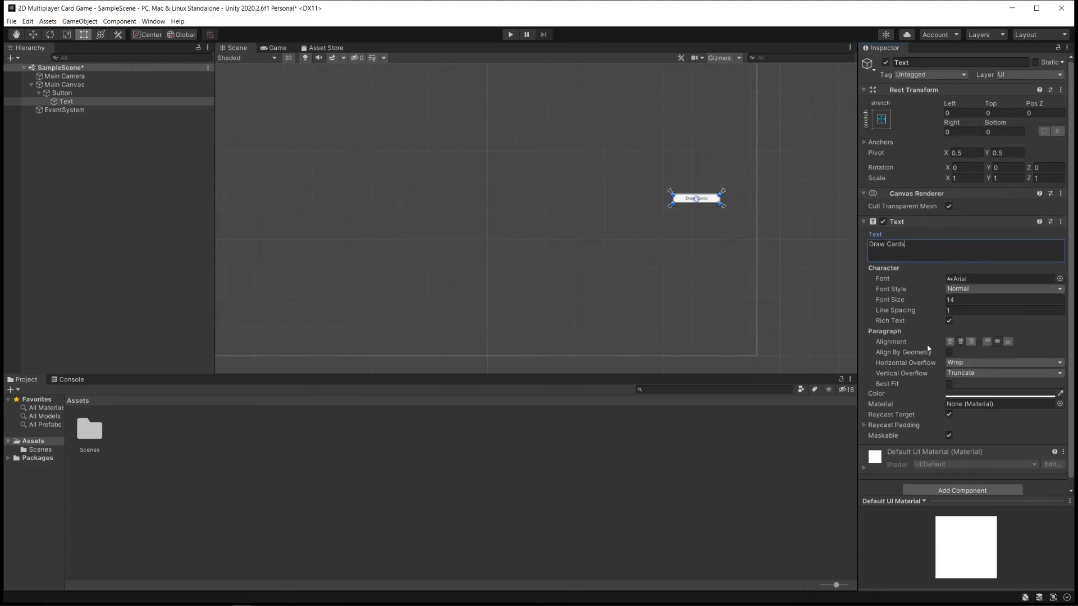
- Select the Button object and save the scene
{"action": "left_click", "coordinate": [96, 92]}
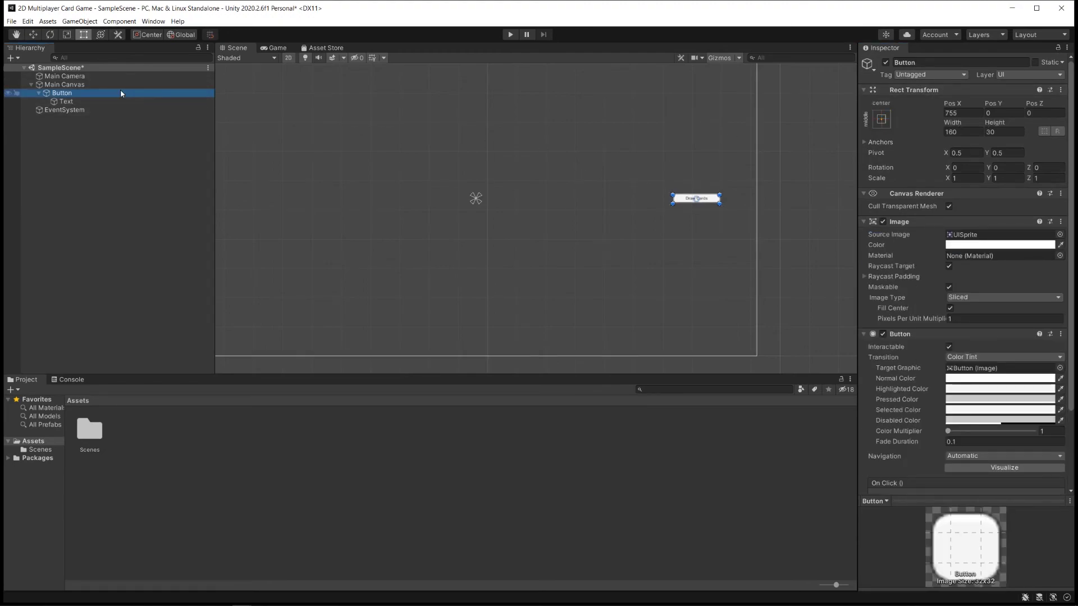
{"action": "left_click", "coordinate": [9, 23]}
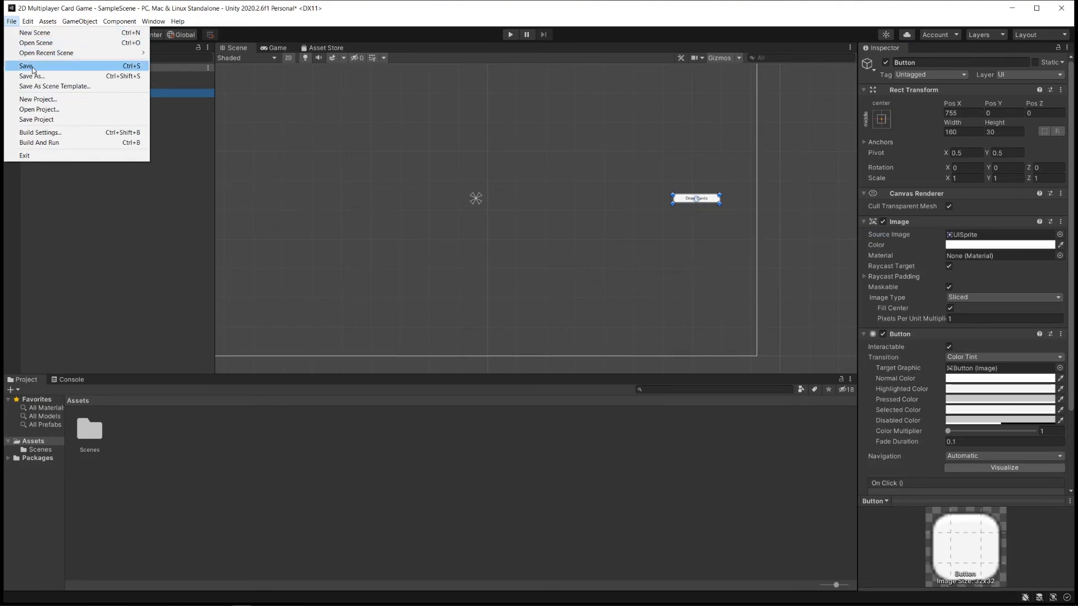
{"action": "left_click", "coordinate": [80, 21]}
{"action": "key", "text": "ctrl+s"}
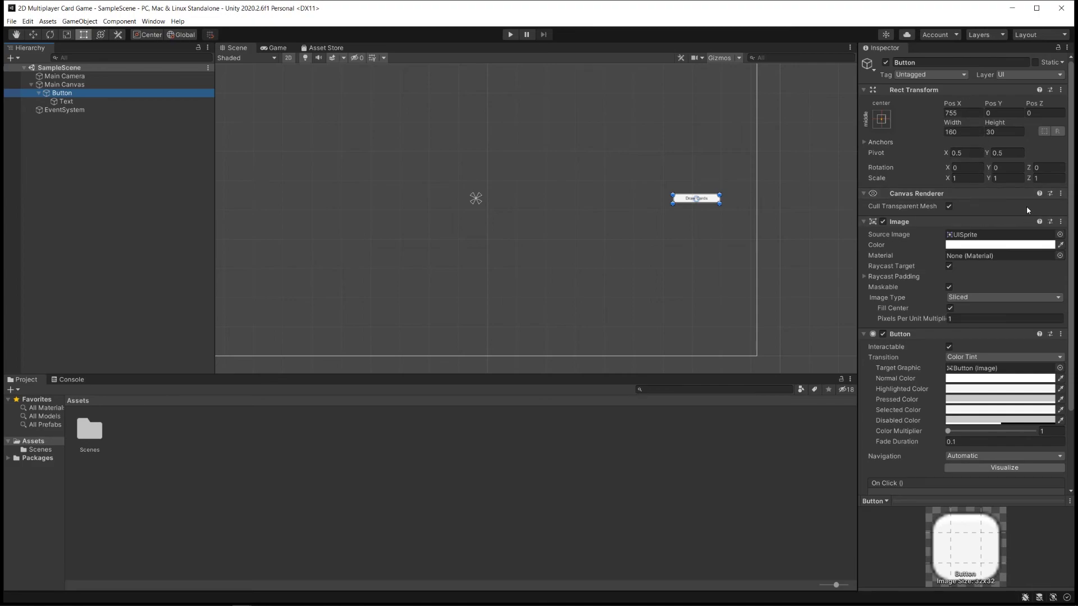
- Set the Button's Image color to bright cyan, hex 00F4FD
{"action": "left_click", "coordinate": [1028, 248]}
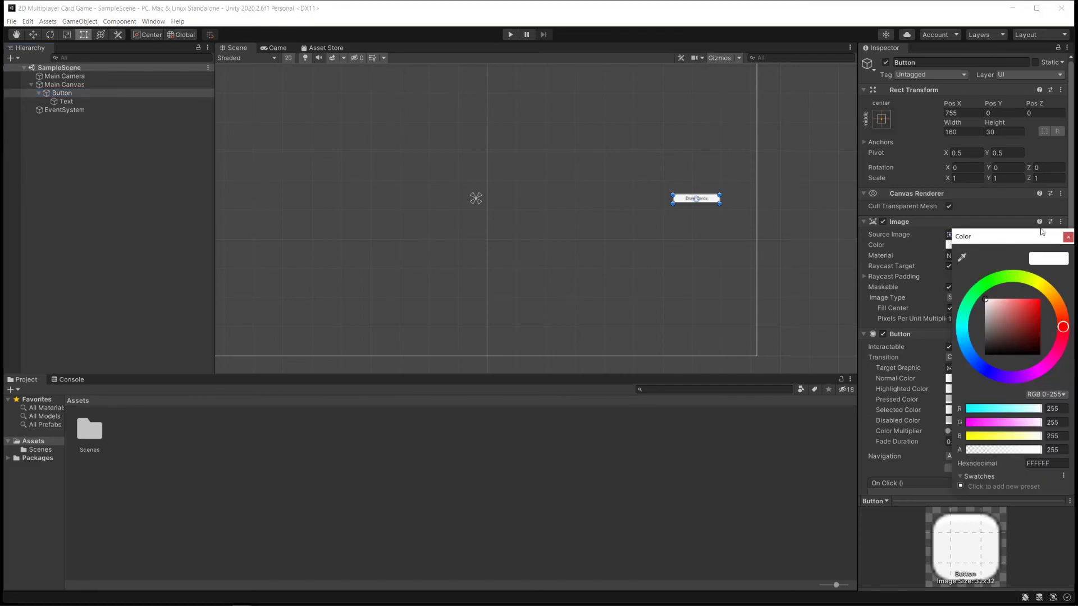
{"action": "left_click", "coordinate": [965, 328]}
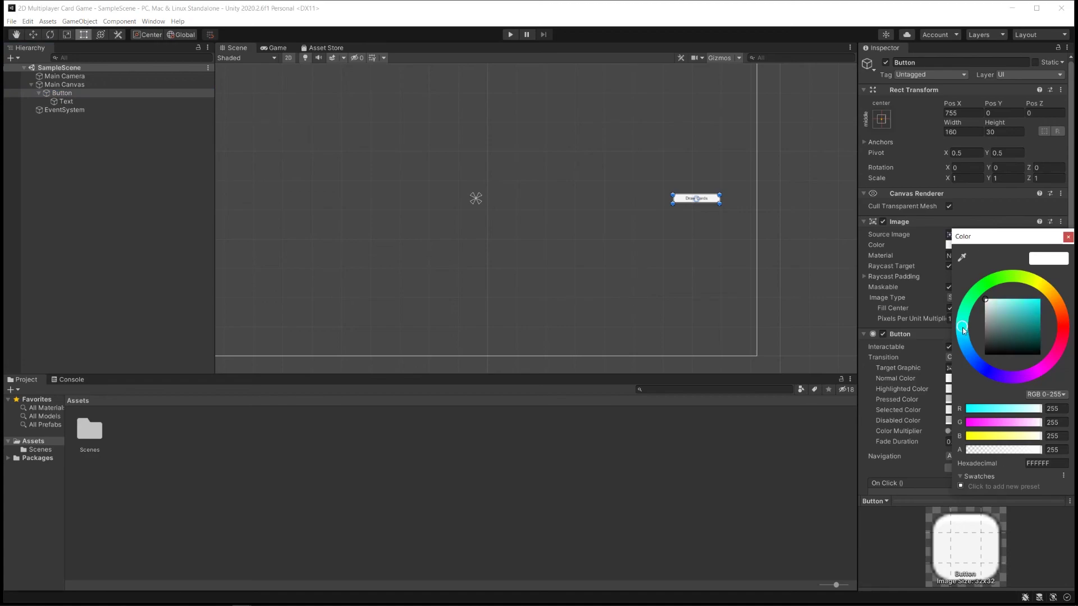
{"action": "left_click_drag", "start_coordinate": [942, 334], "coordinate": [945, 333]}
{"action": "left_click_drag", "start_coordinate": [1028, 310], "coordinate": [1049, 304]}
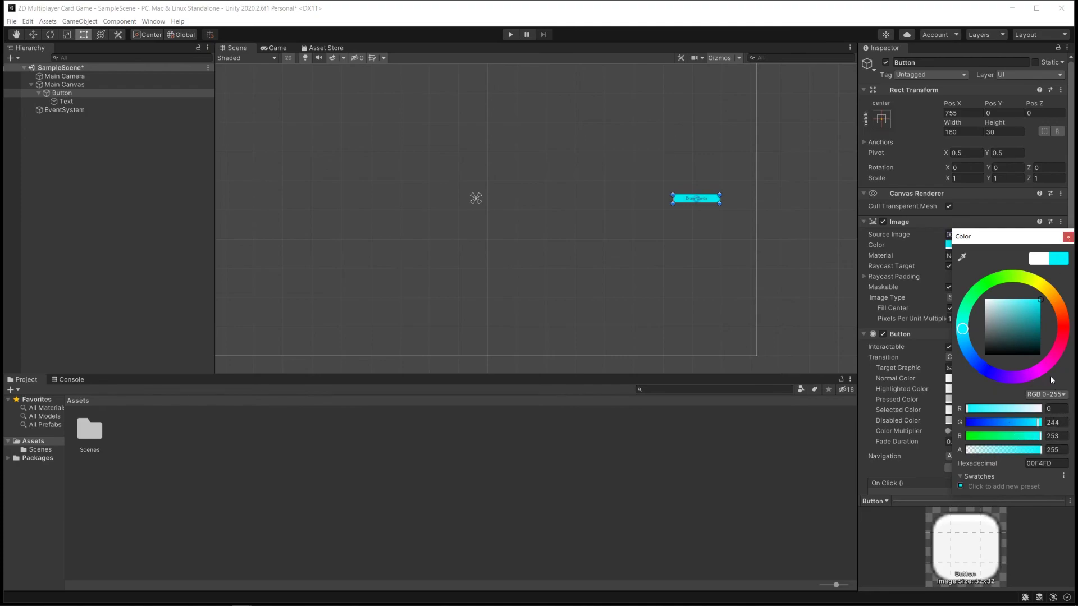
{"action": "left_click", "coordinate": [1068, 237]}
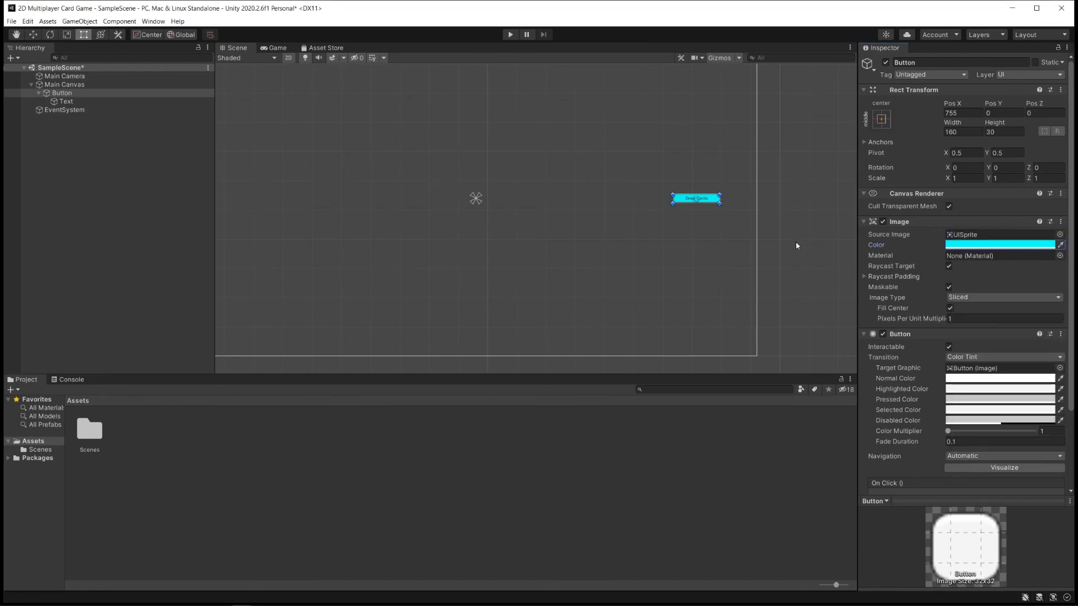
{"action": "middle_click_drag", "start_coordinate": [393, 183], "coordinate": [447, 201]}
{"action": "scroll", "coordinate": [448, 201], "scroll_direction": "down", "scroll_amount": 1}
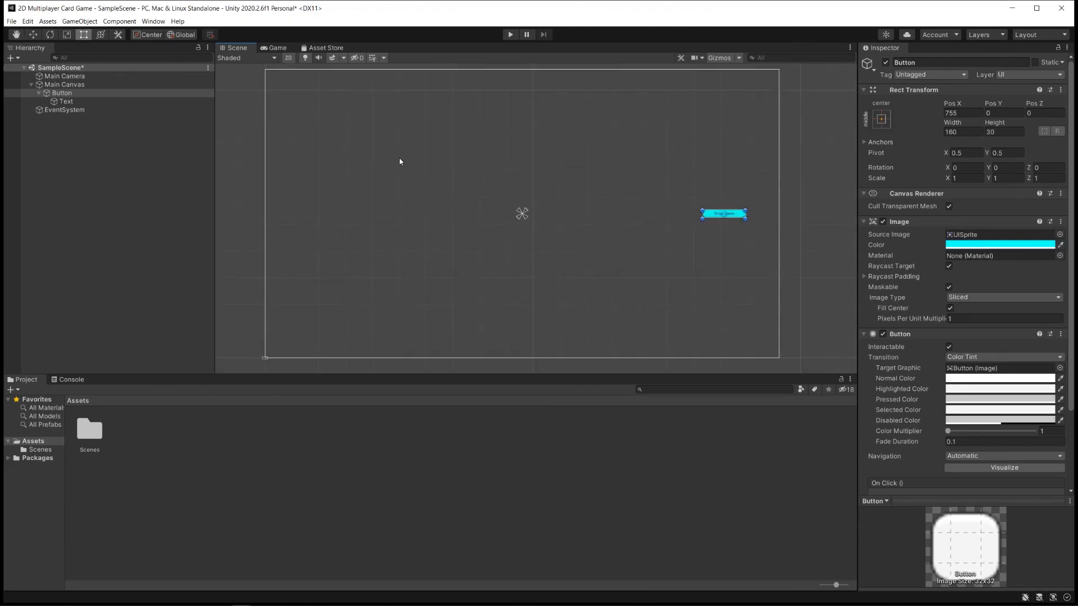